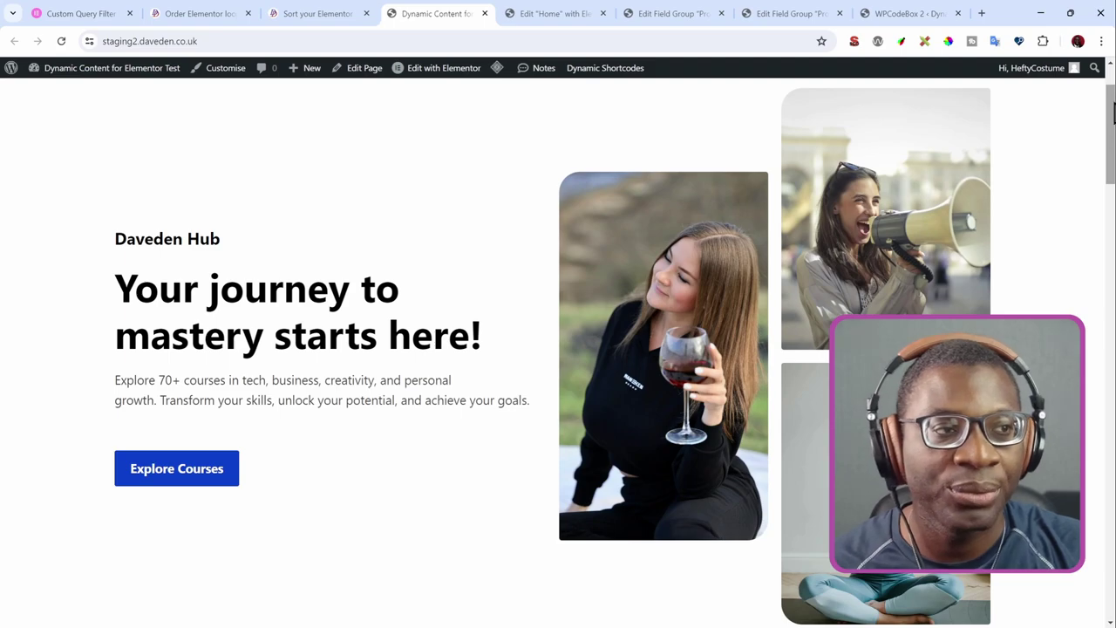
- Review the course grid on the home page and the product list in the WordPress admin
left_click_drag(1112, 105, 1112, 216)
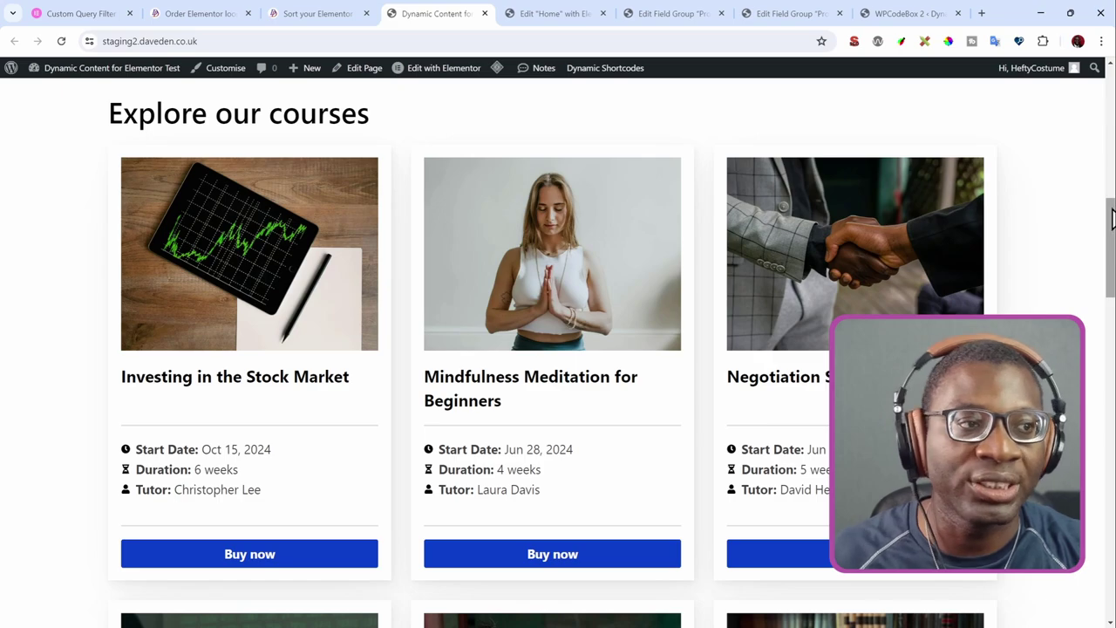
left_click_drag(1112, 216, 1113, 572)
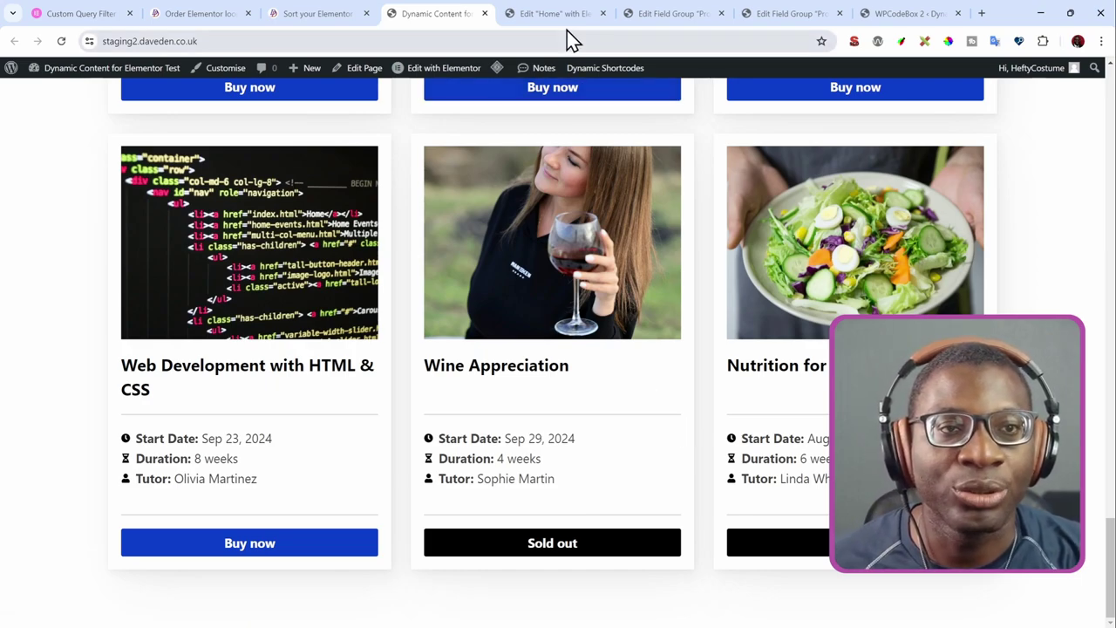
left_click(667, 13)
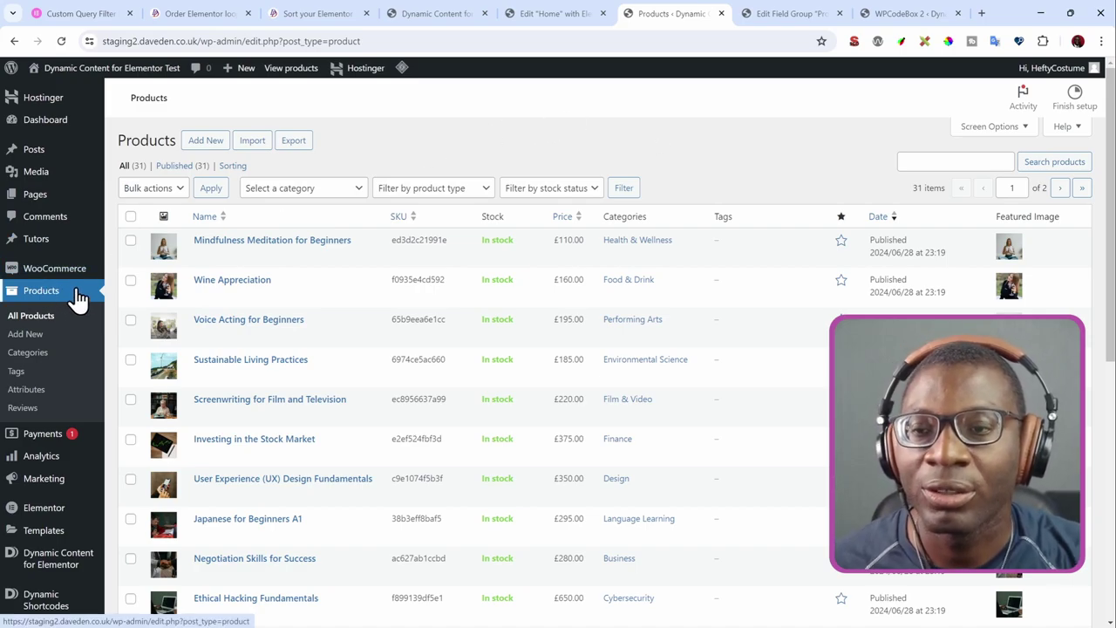
scroll(272, 247, "down", 5)
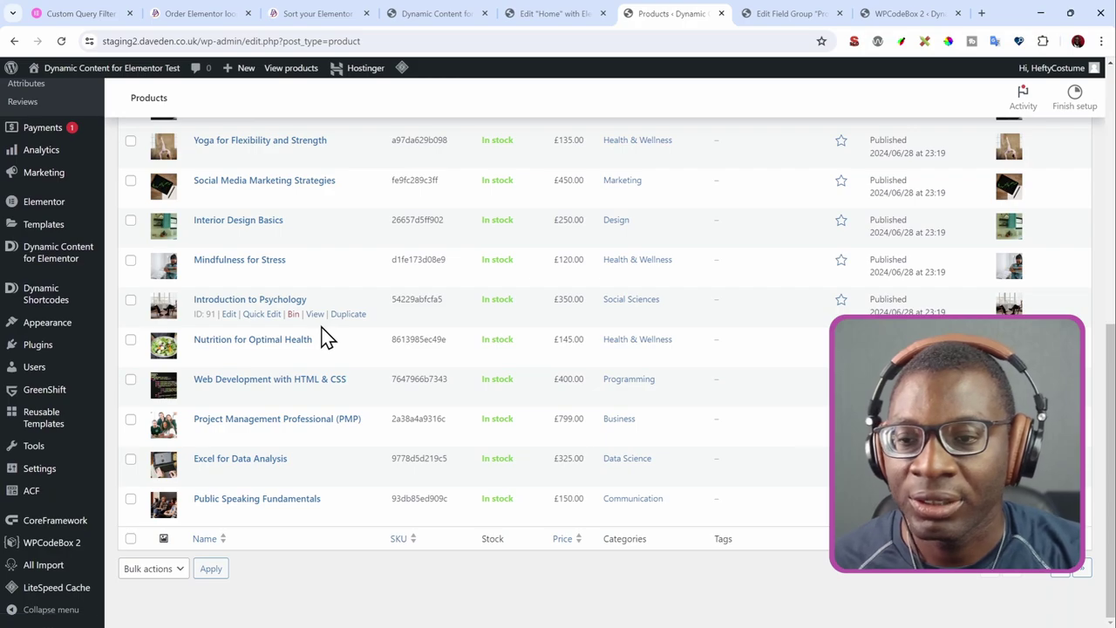
scroll(324, 337, "up", 2)
scroll(324, 337, "down", 3)
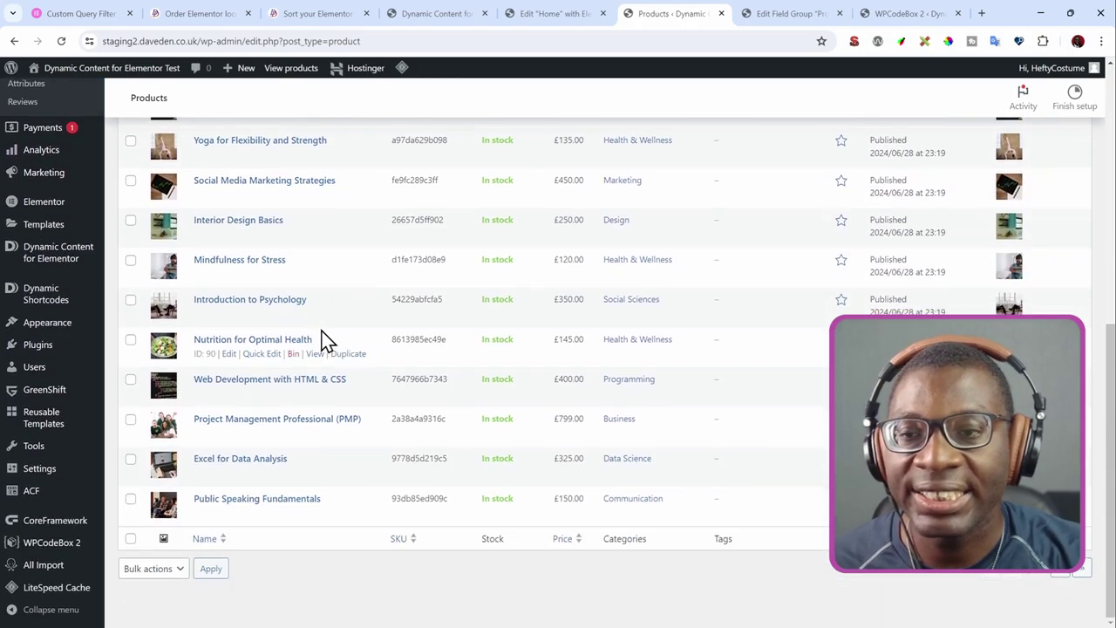
- Open the ACF field group Product Extras and examine the Status field's type, name and choices
left_click(63, 499)
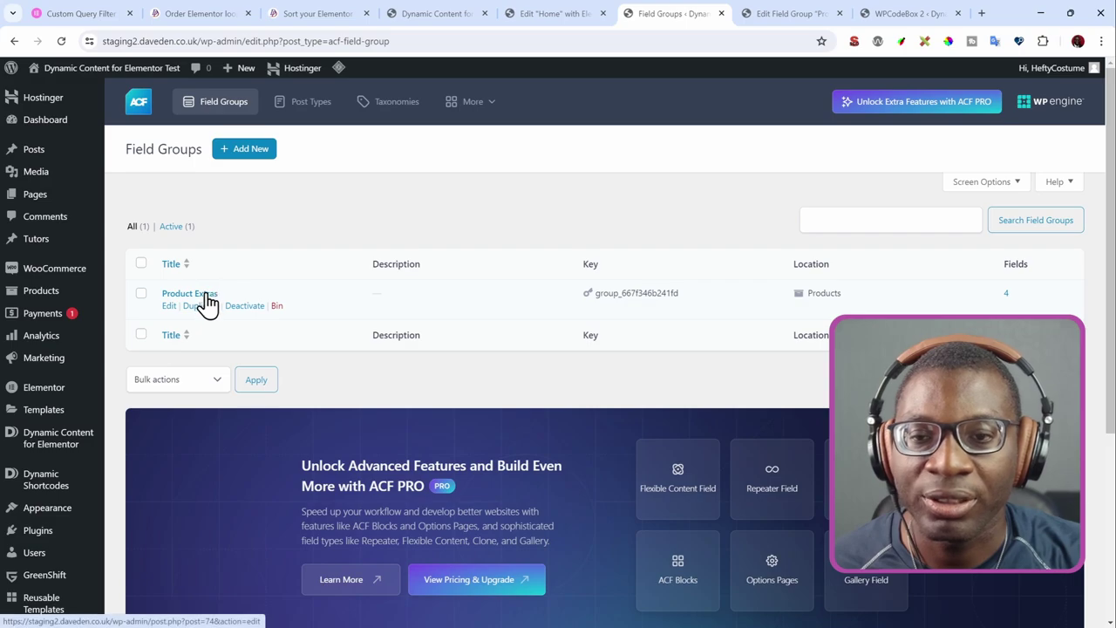
left_click(203, 295)
scroll(333, 289, "down", 2)
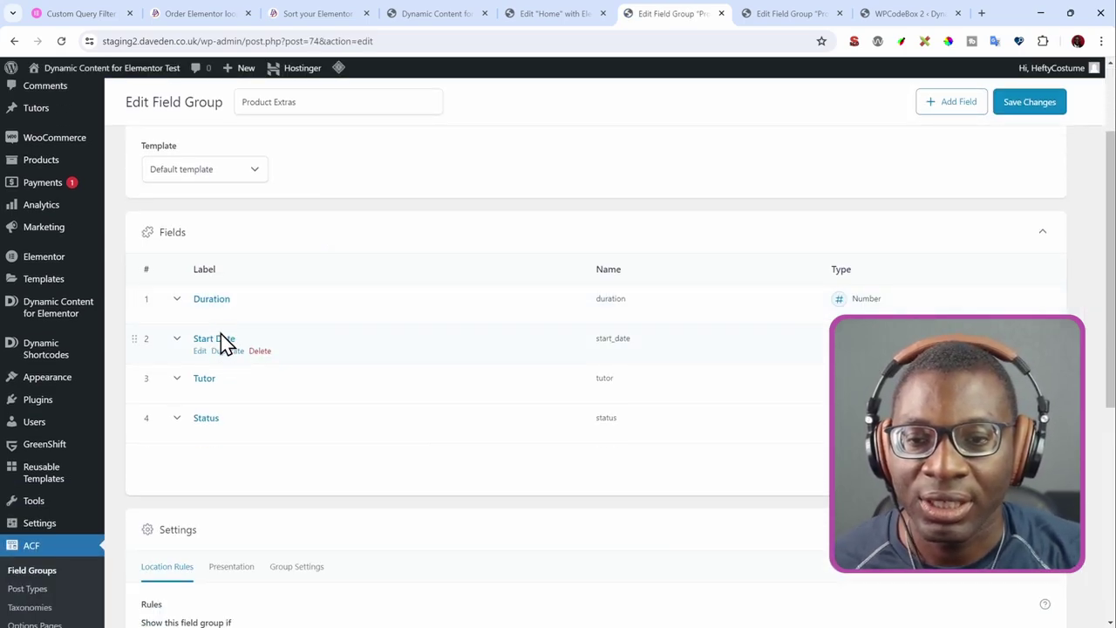
left_click(205, 420)
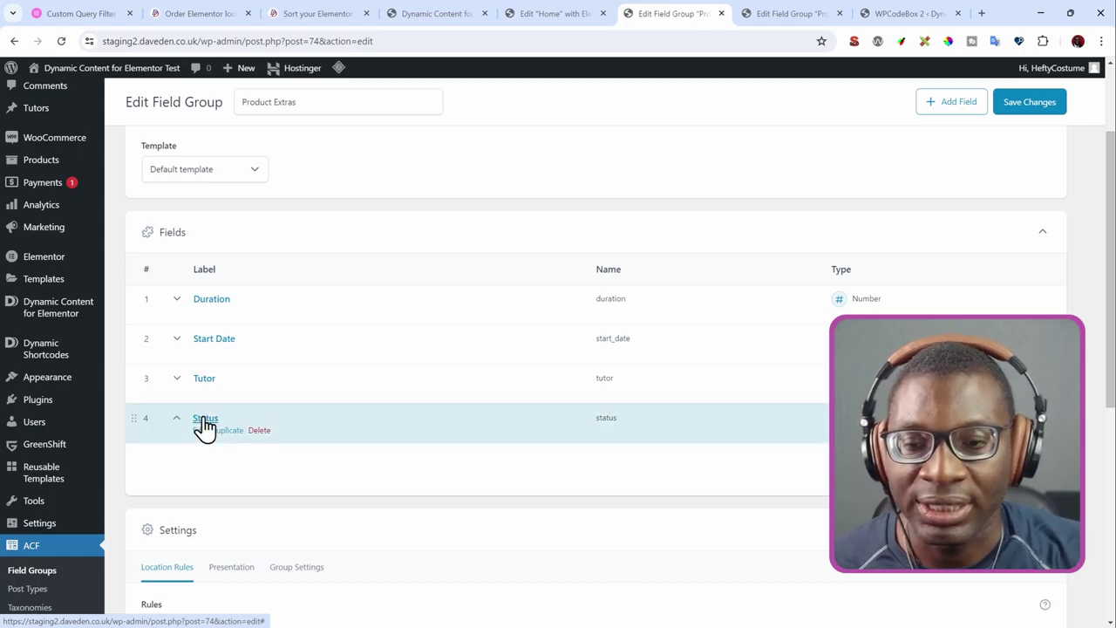
scroll(731, 429, "down", 5)
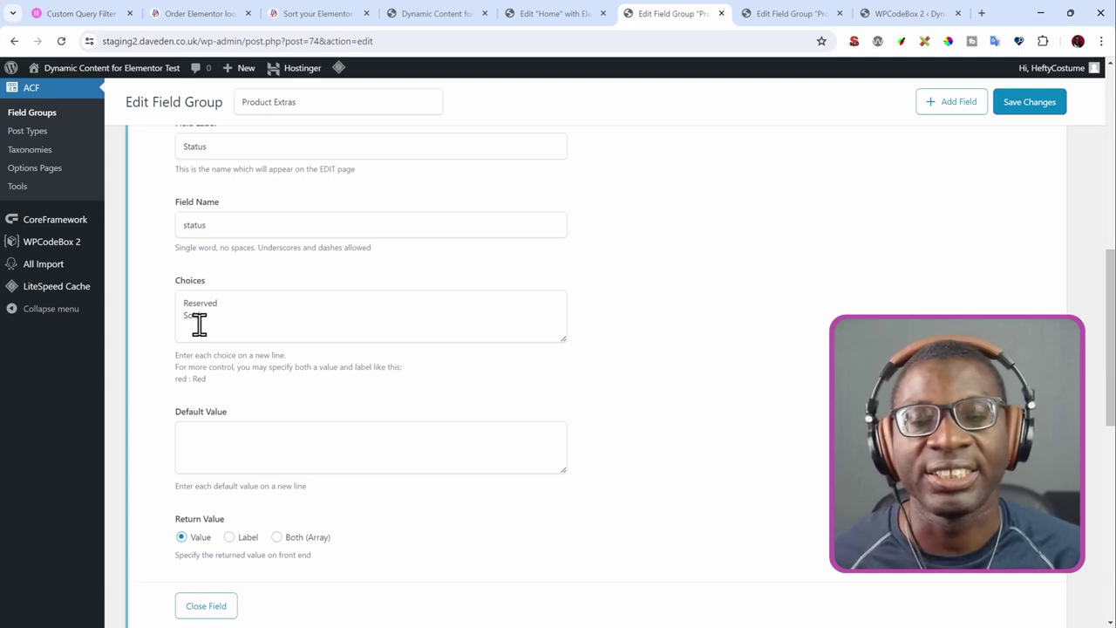
scroll(199, 324, "up", 3)
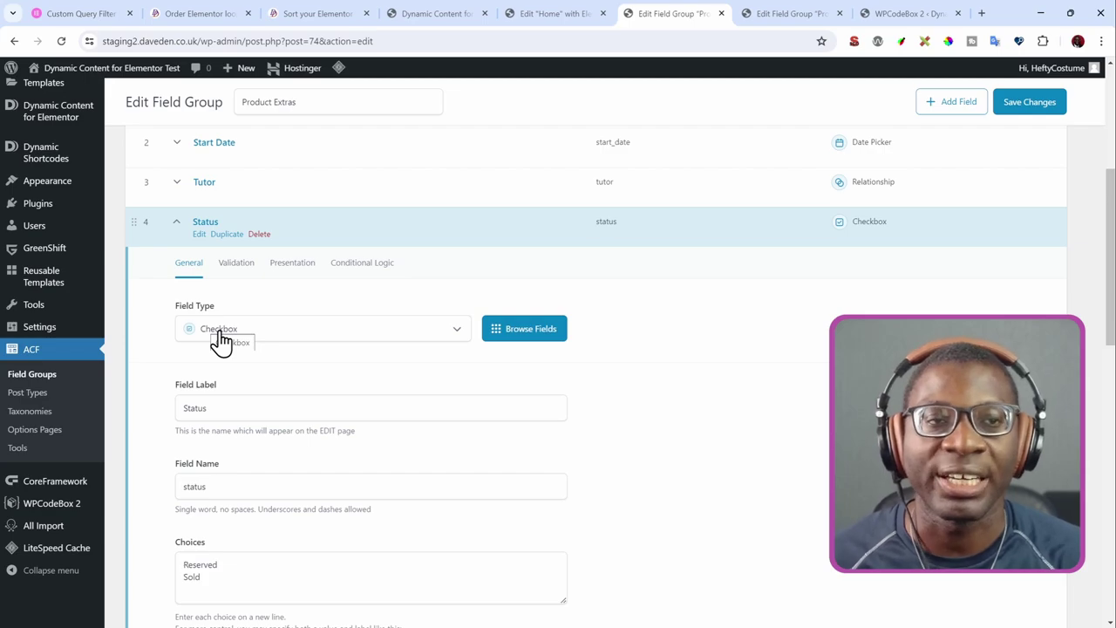
scroll(221, 340, "down", 3)
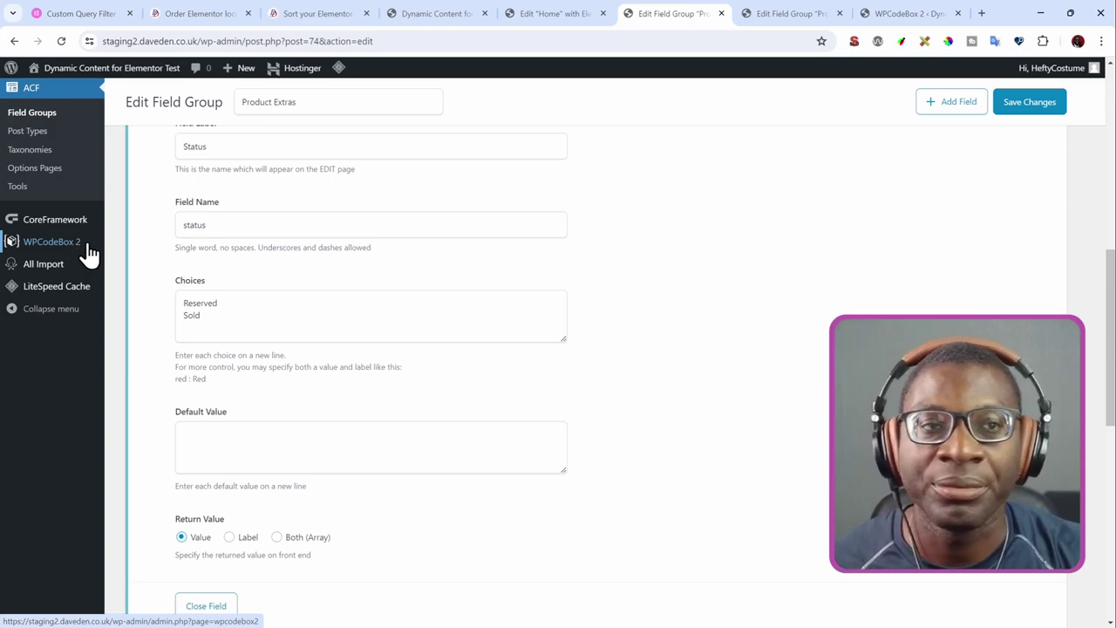
- Compare the WPCodeBox snippets Order Product by Start Date and Order Product by Status Checkbox
left_click(904, 20)
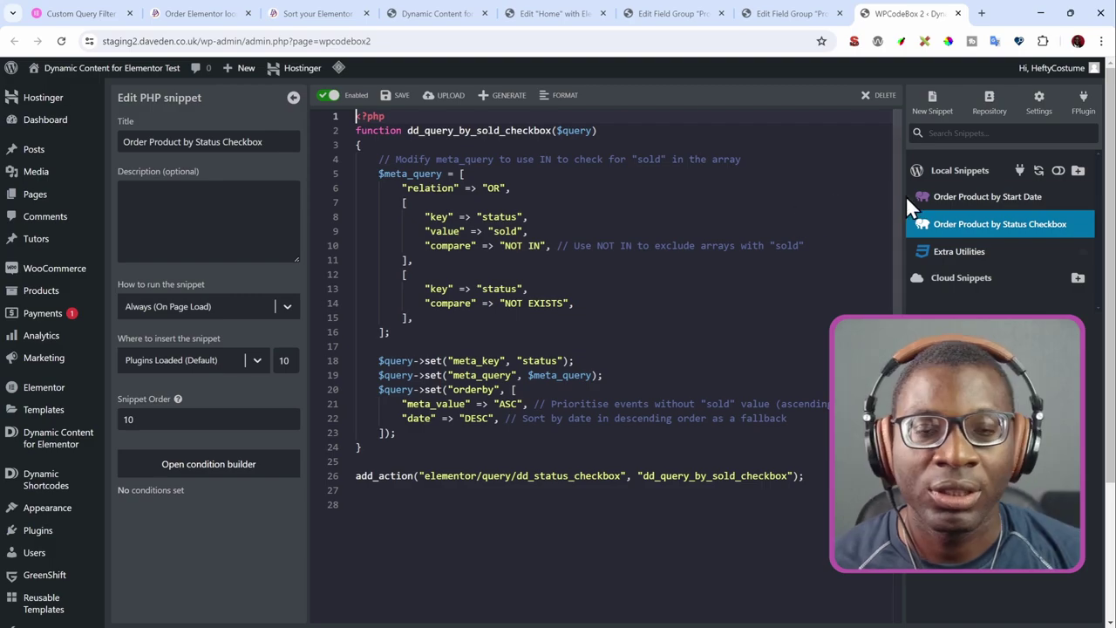
left_click(951, 196)
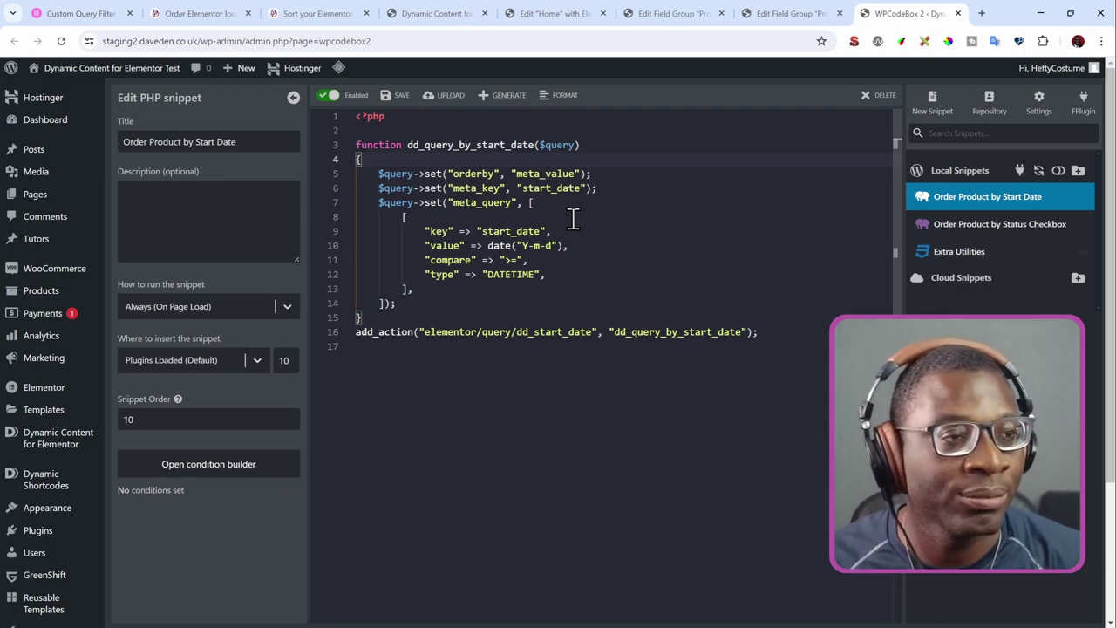
left_click(984, 234)
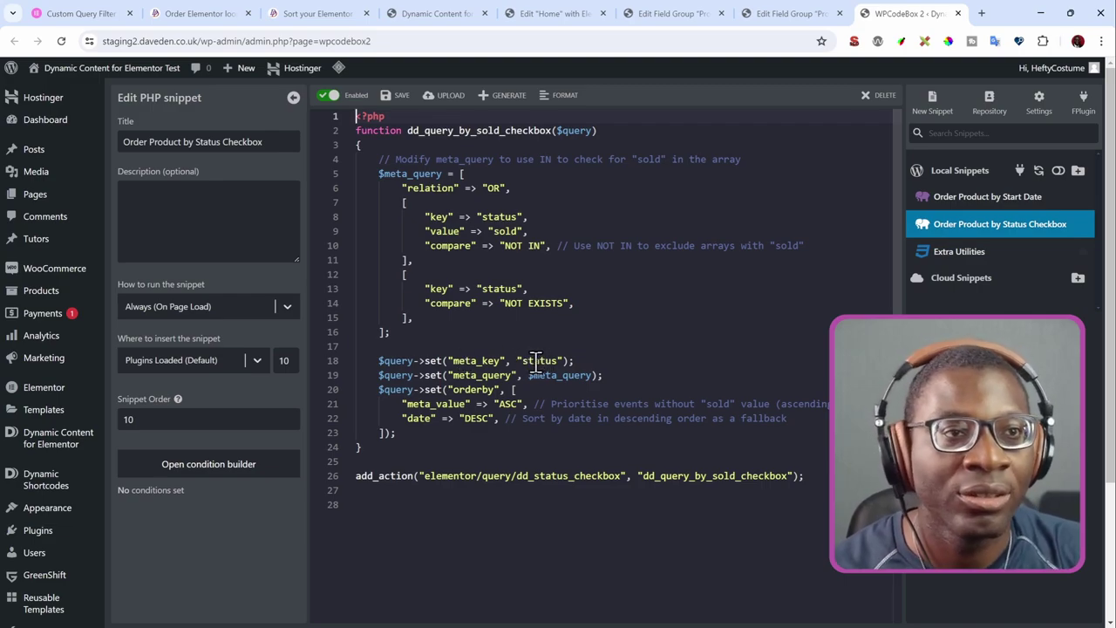
- Recheck the Status field in ACF and highlight the query ID dd_status_checkbox in the status snippet's add_action line
left_click(661, 16)
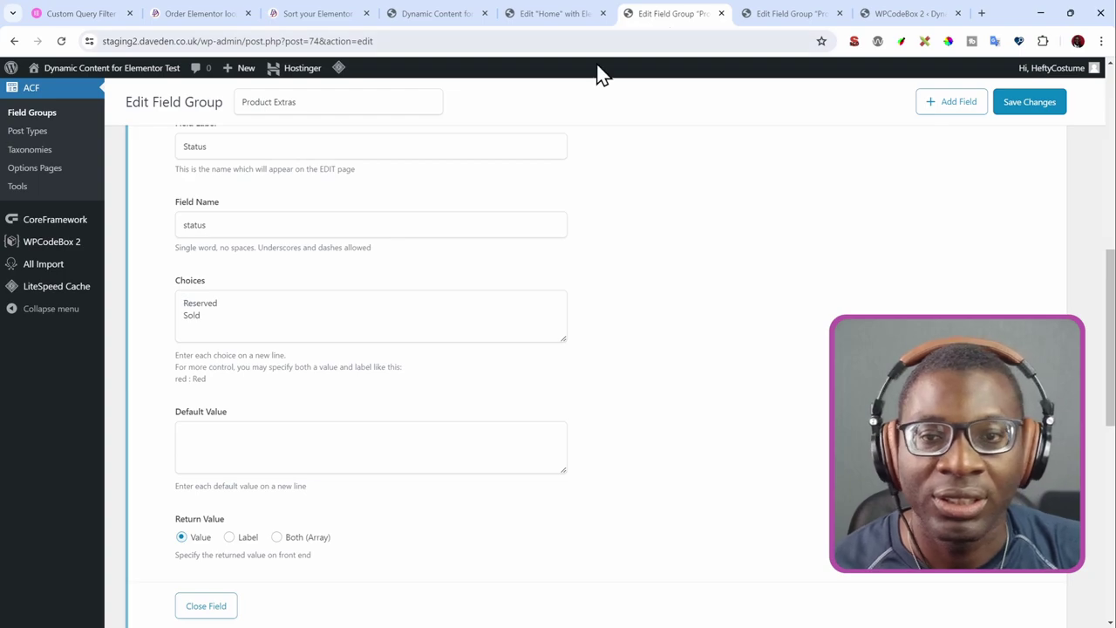
scroll(368, 236, "up", 5)
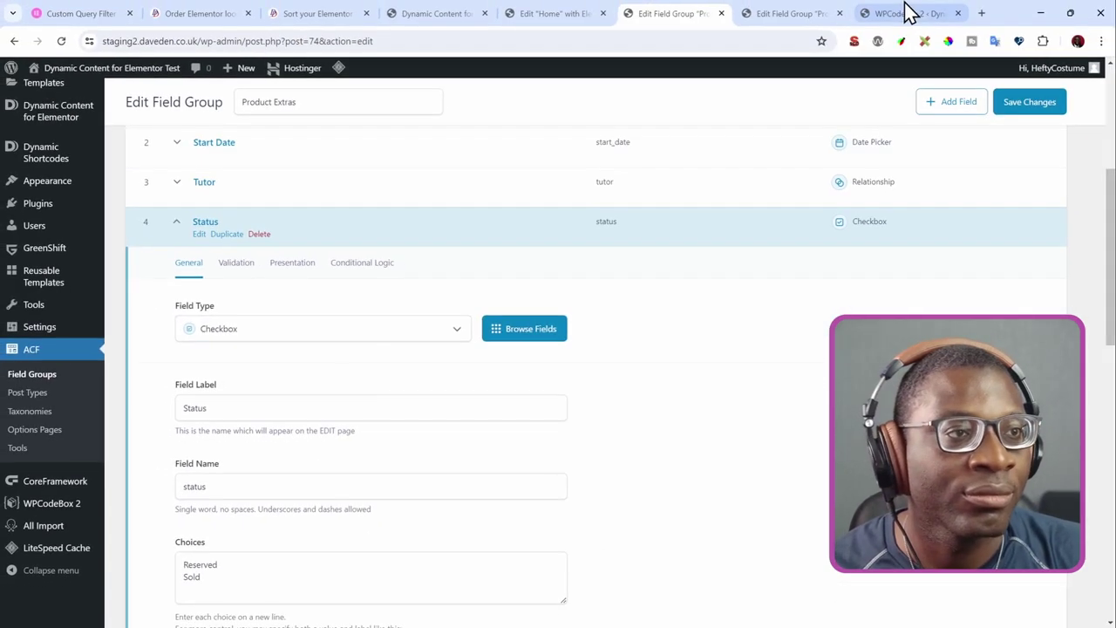
left_click(907, 11)
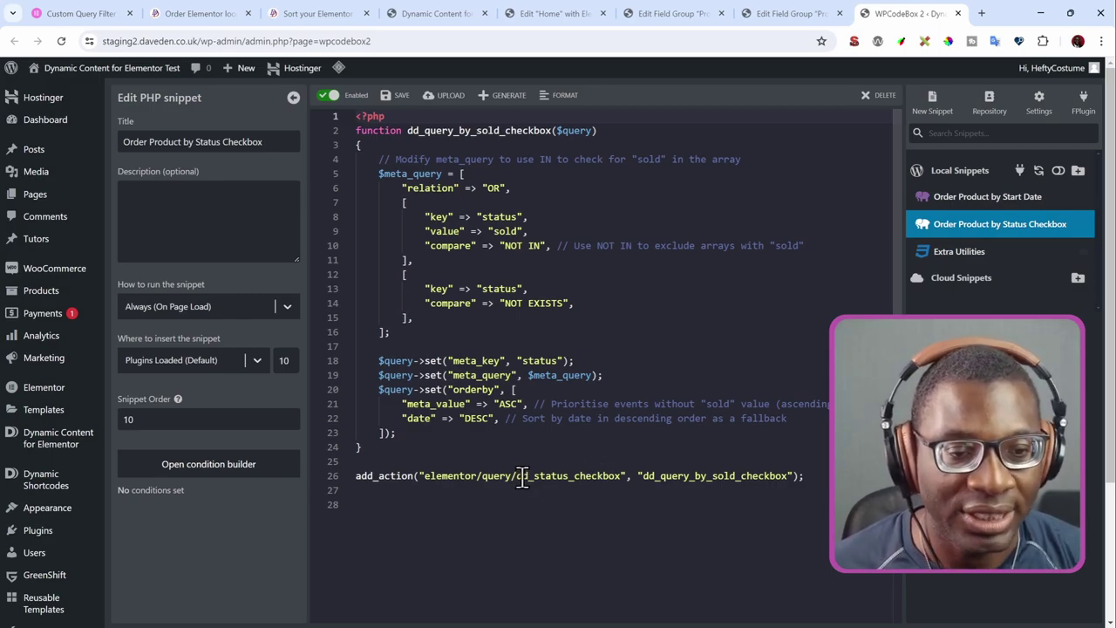
left_click_drag(517, 475, 623, 475)
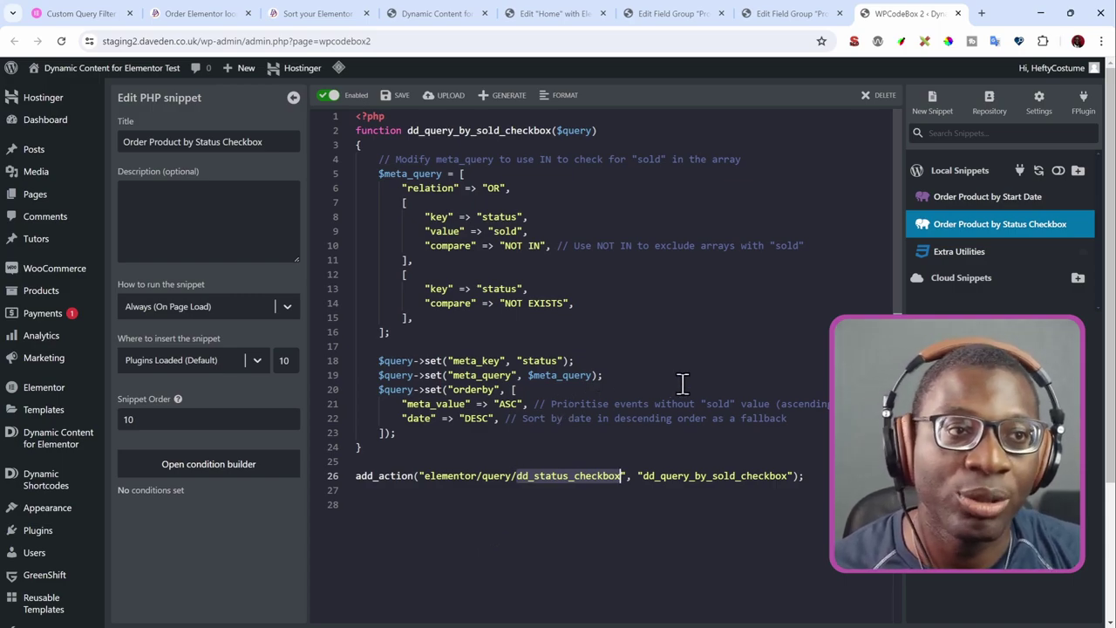
- Switch to the Home page in the Elementor editor and select the Loop Grid under Explore our courses
left_click(782, 14)
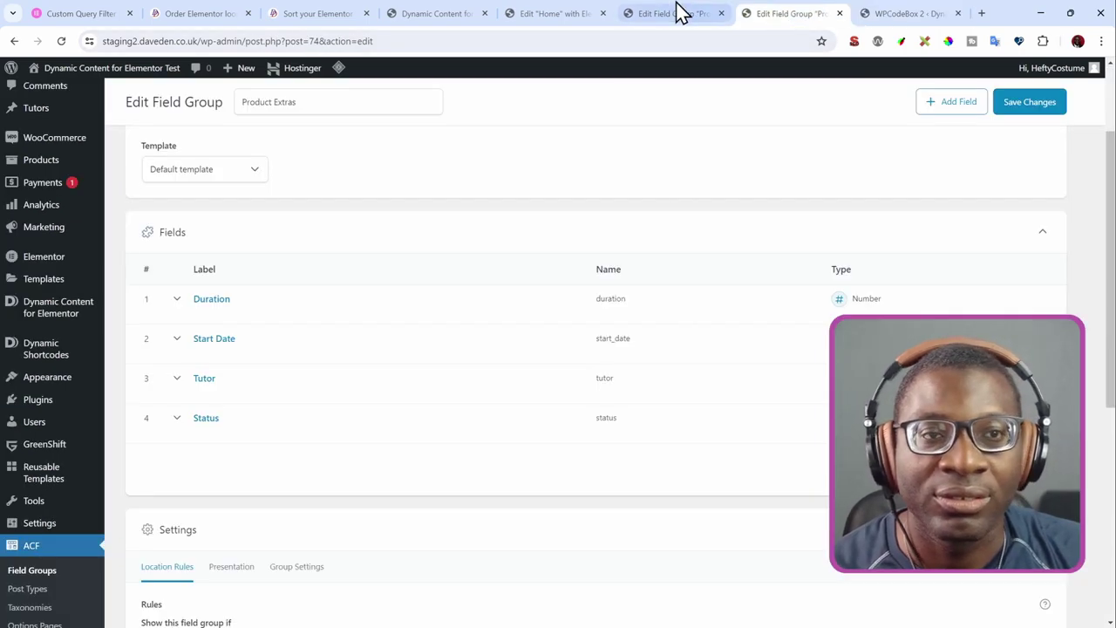
left_click(551, 13)
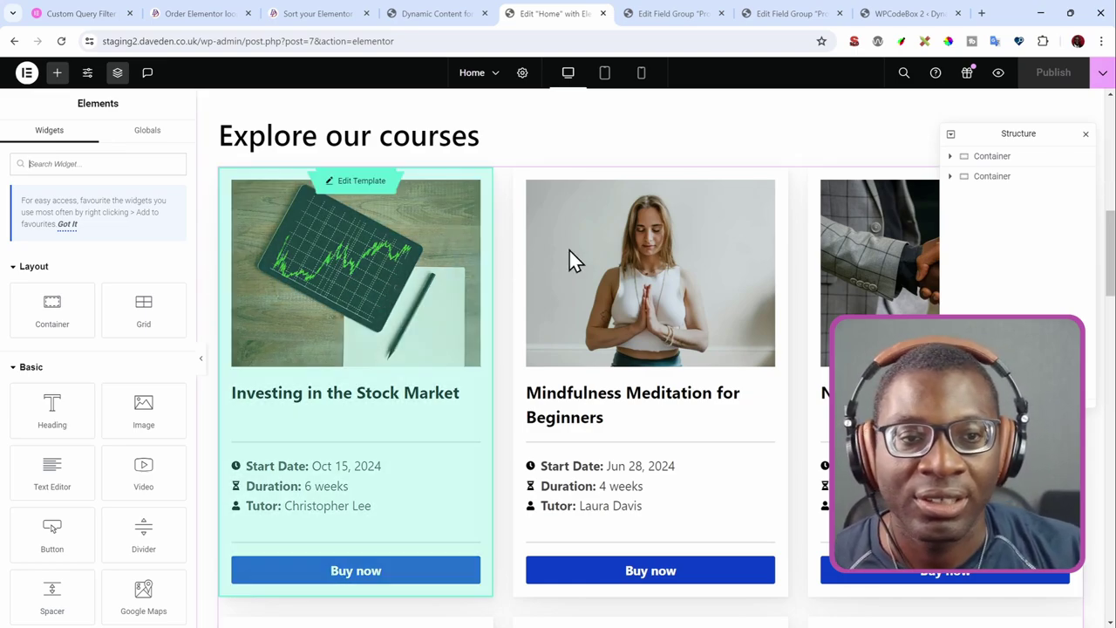
left_click(569, 250)
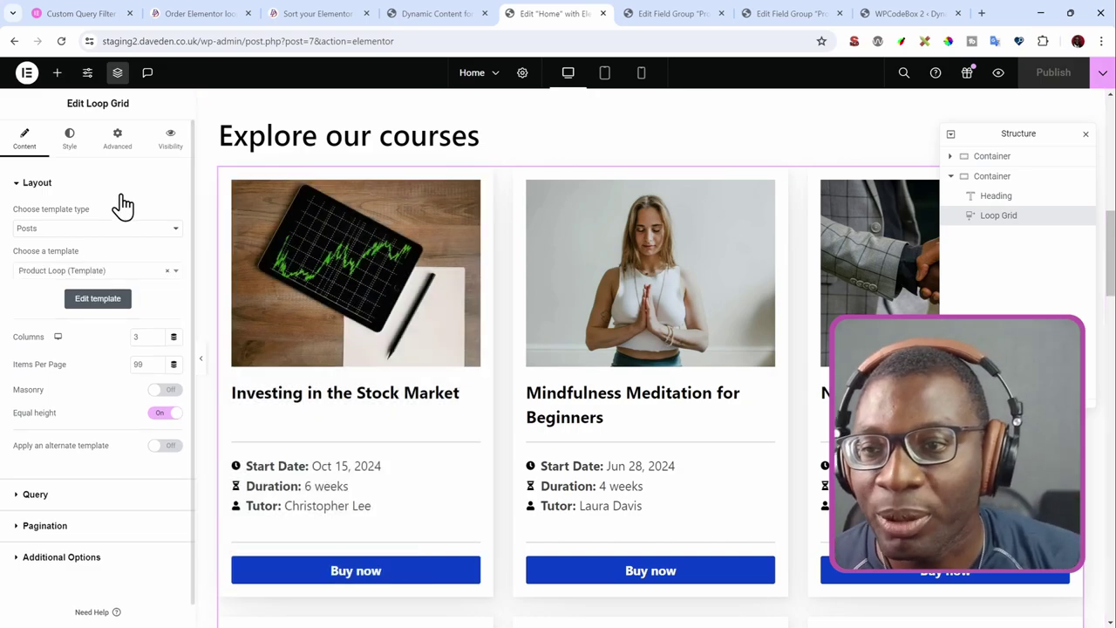
- Check the Loop Grid's query options with template type Products, and return the type to Posts
left_click(100, 228)
left_click(33, 252)
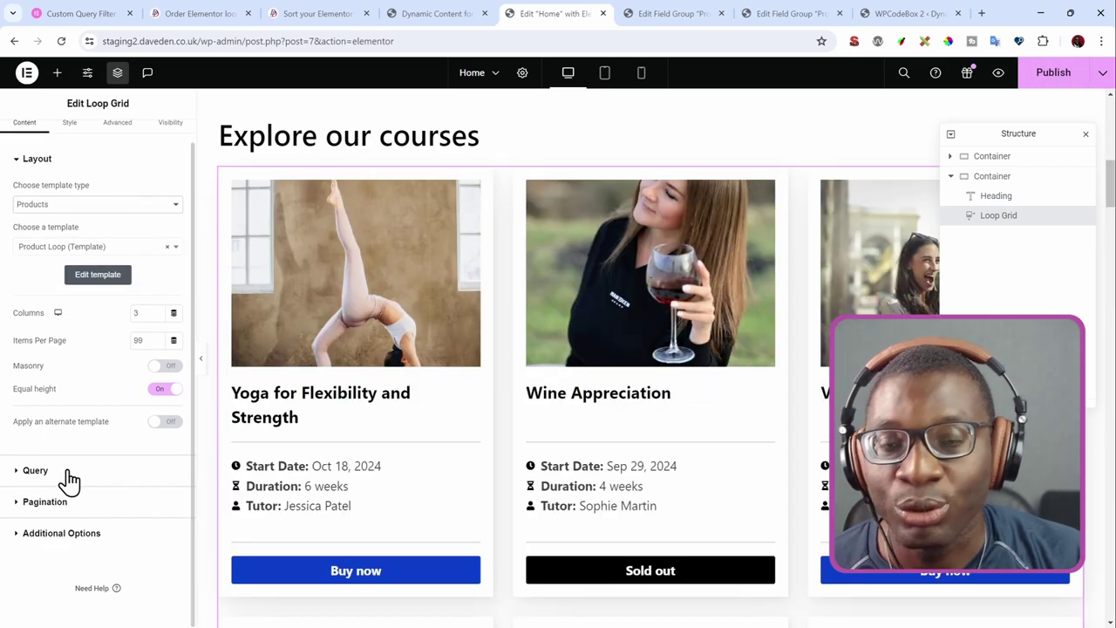
left_click(68, 480)
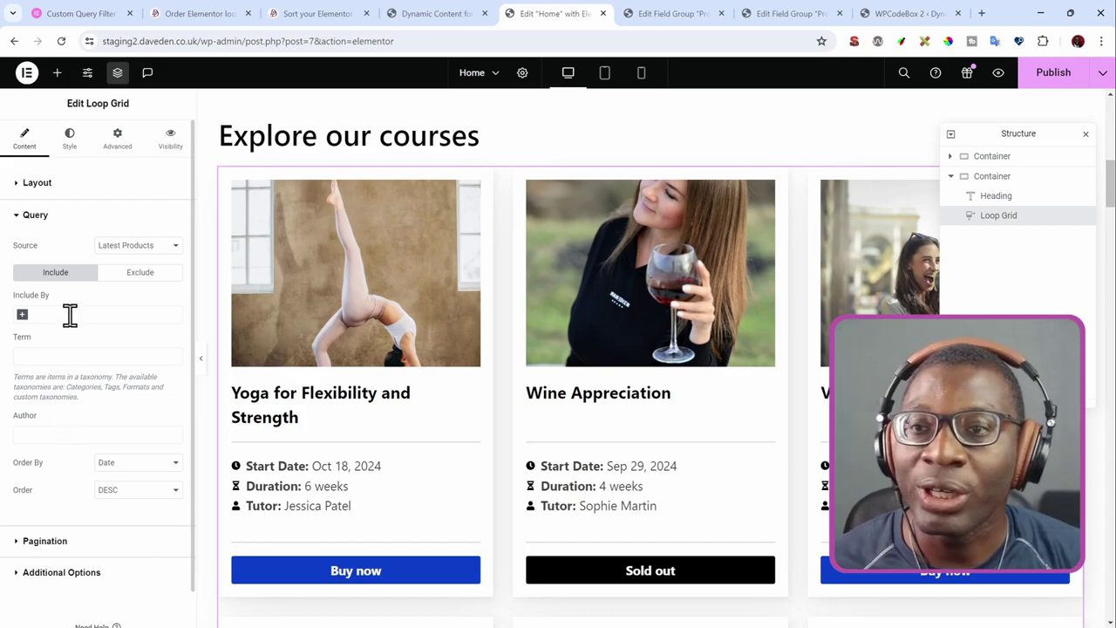
left_click(40, 183)
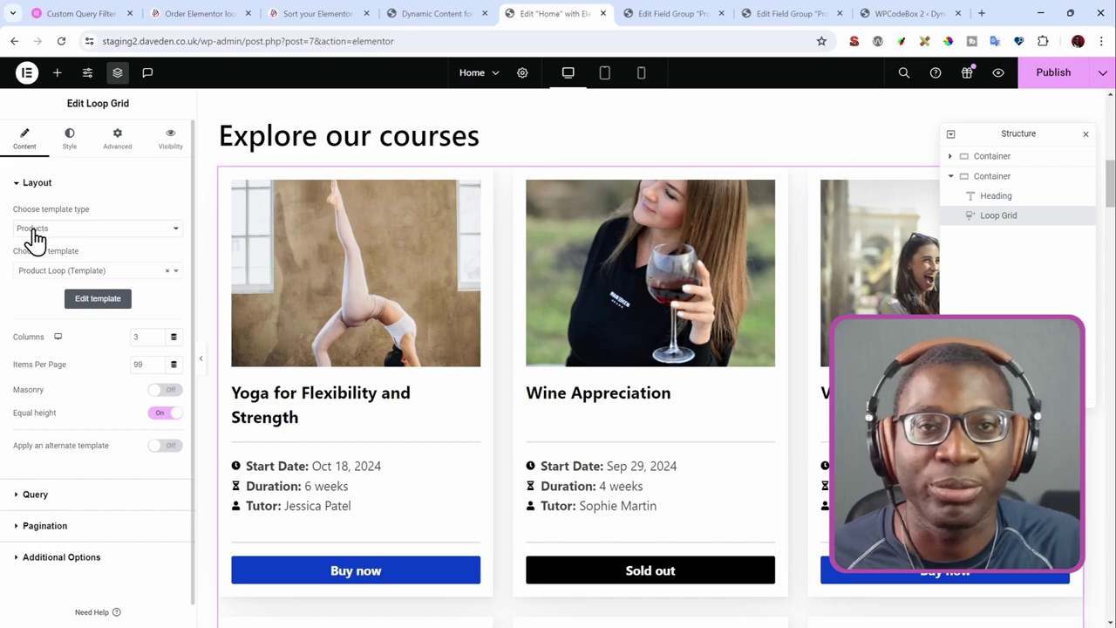
left_click(35, 233)
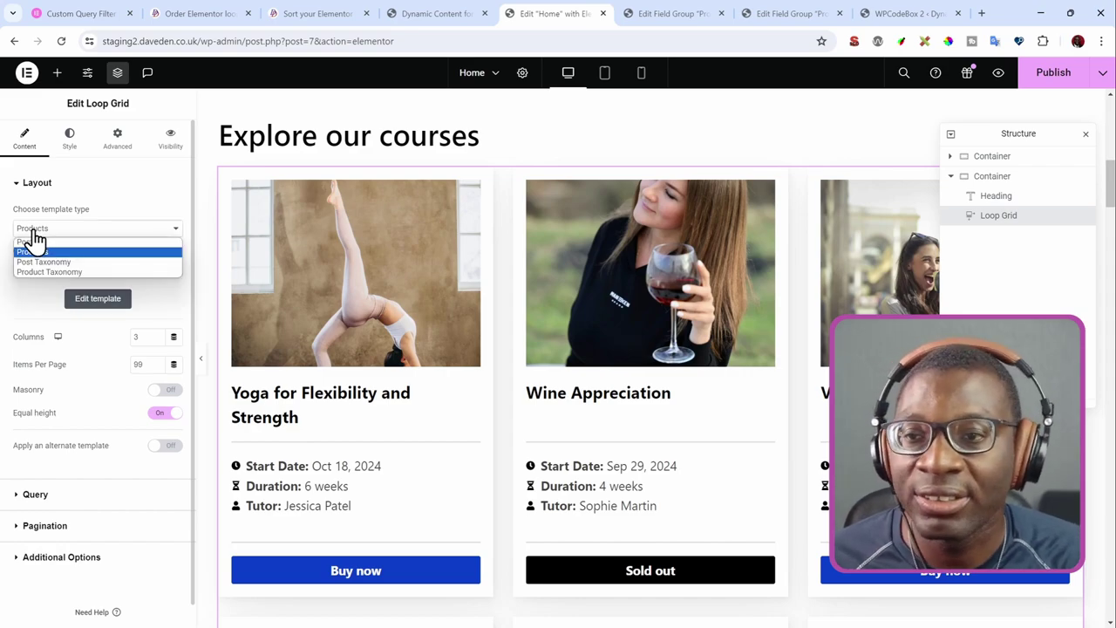
left_click(70, 257)
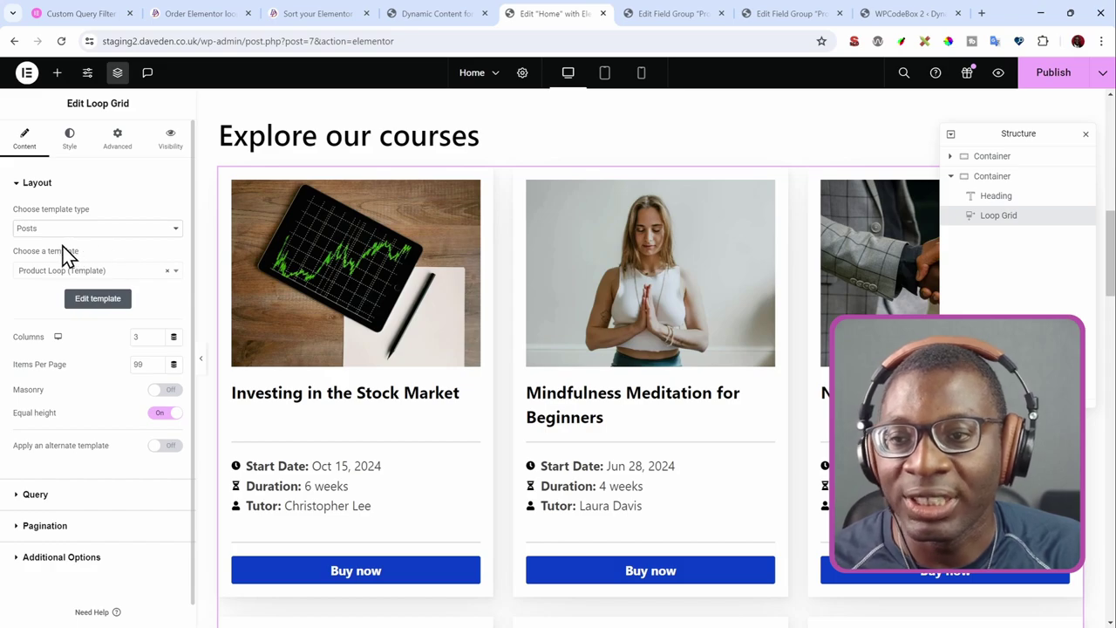
left_click(32, 274)
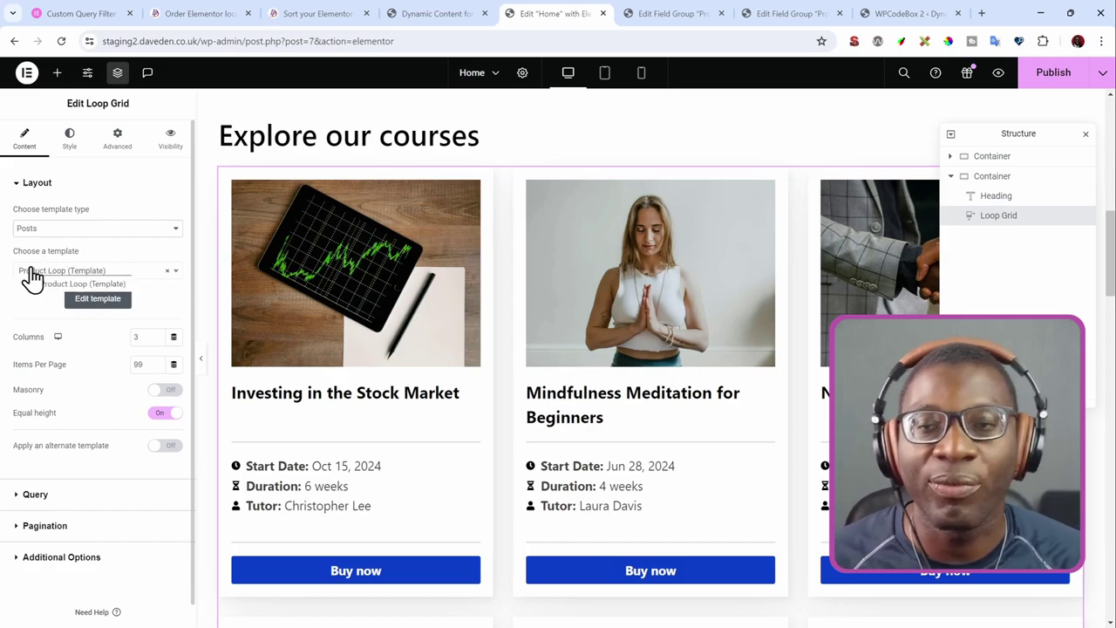
left_click(35, 281)
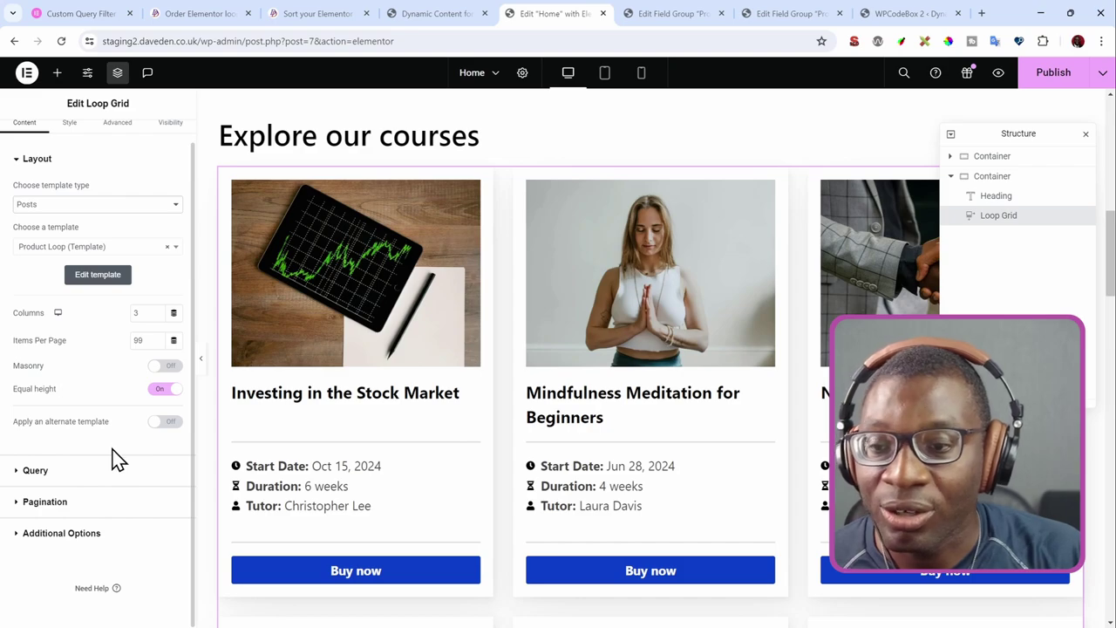
- Examine the Loop Grid's query source, ordering and Query ID together with its template type
left_click(51, 474)
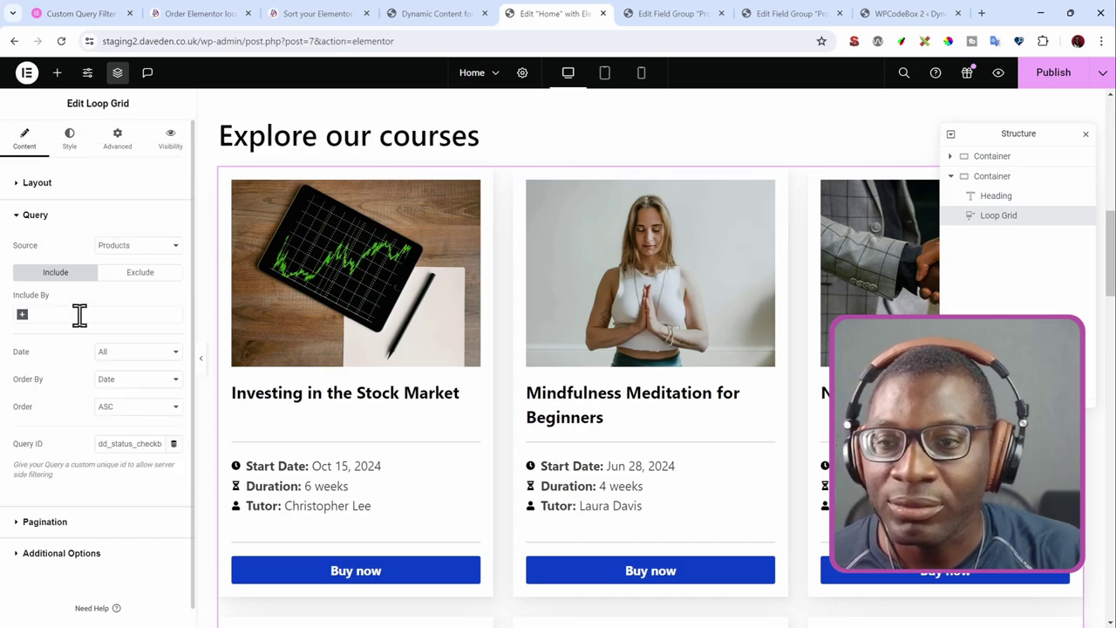
left_click(125, 247)
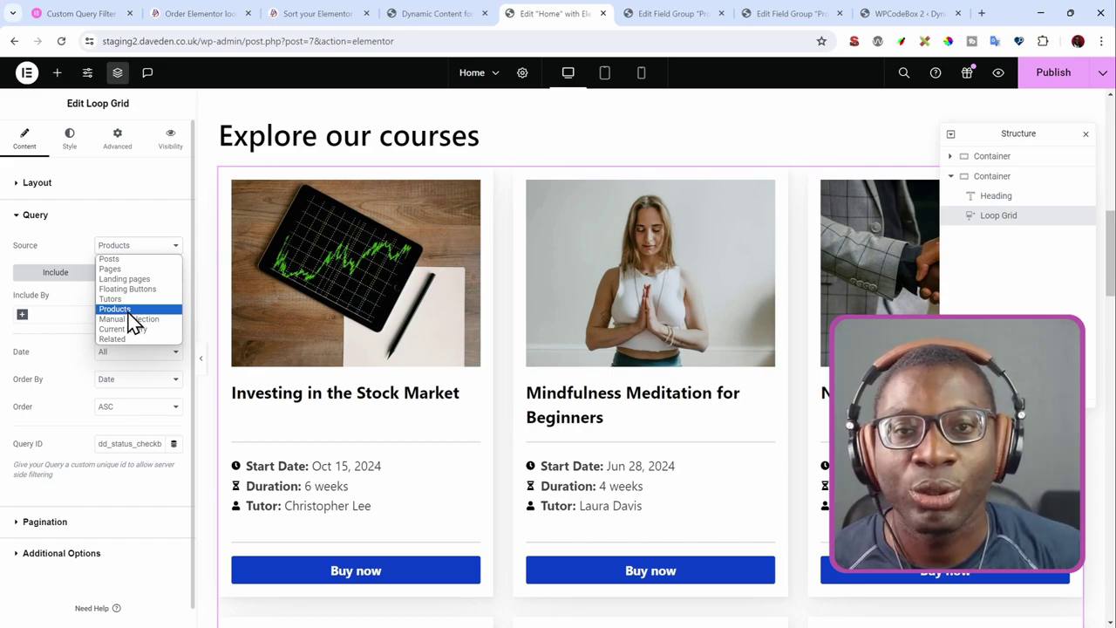
left_click(69, 182)
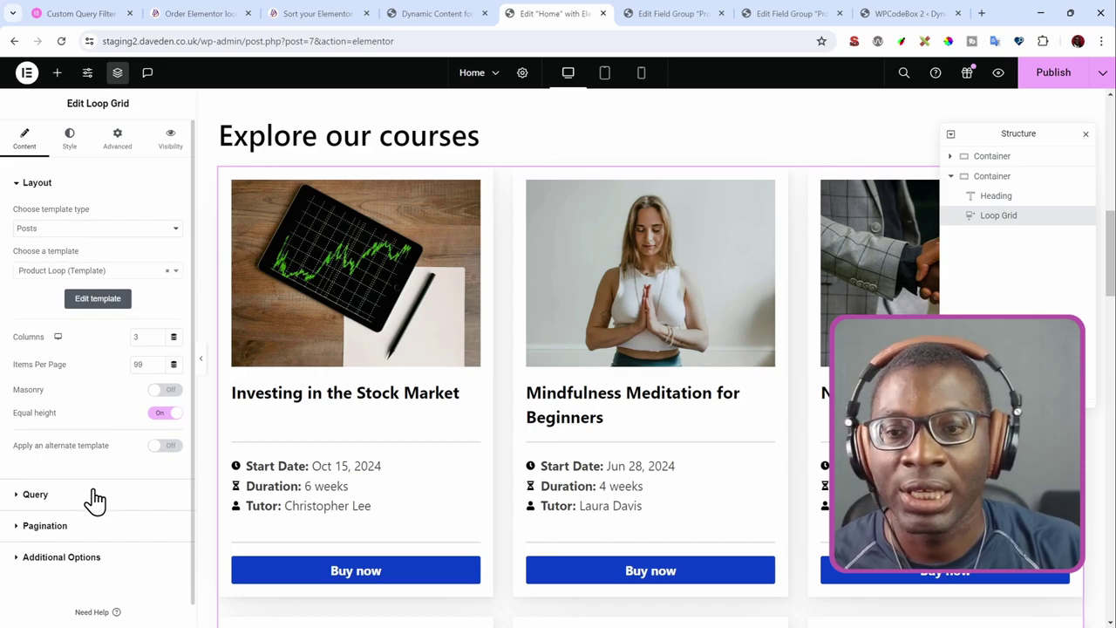
left_click(63, 496)
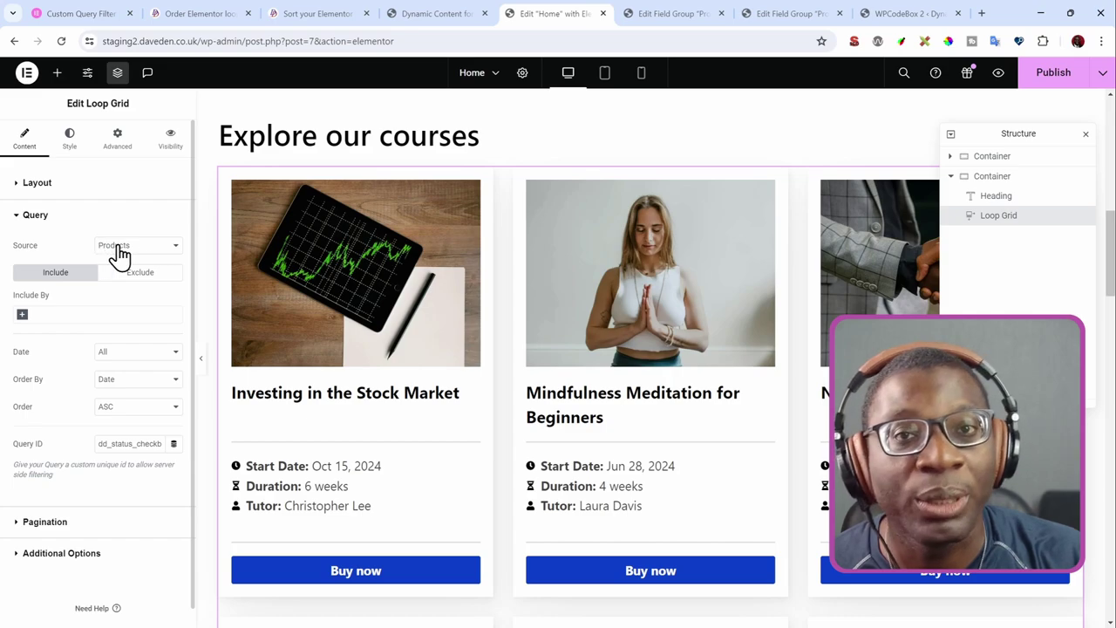
scroll(159, 273, "down", 1)
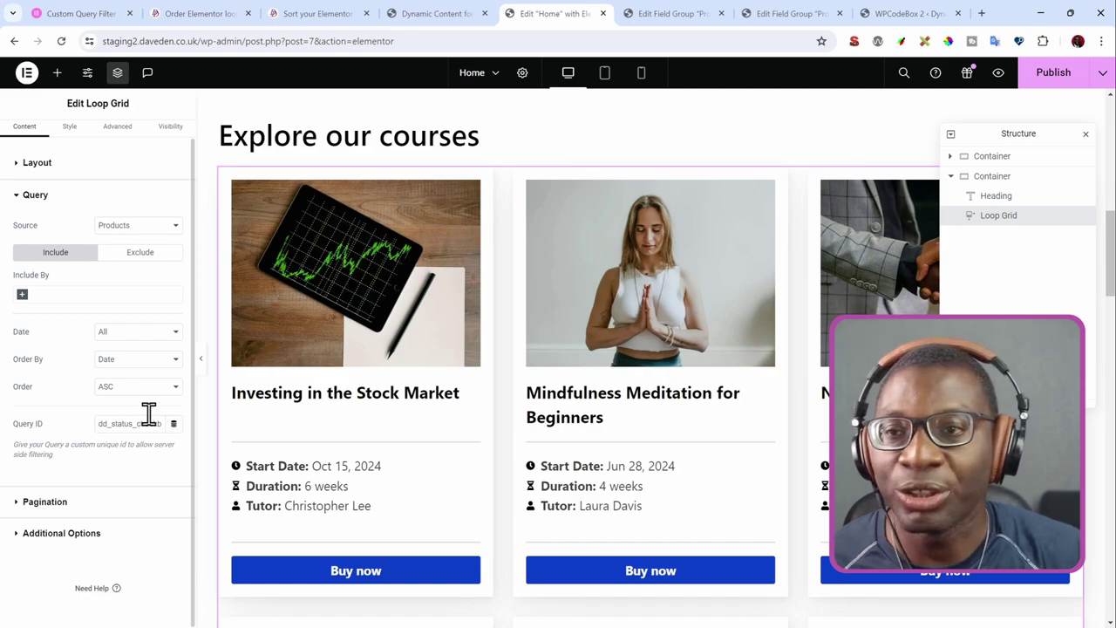
left_click(79, 164)
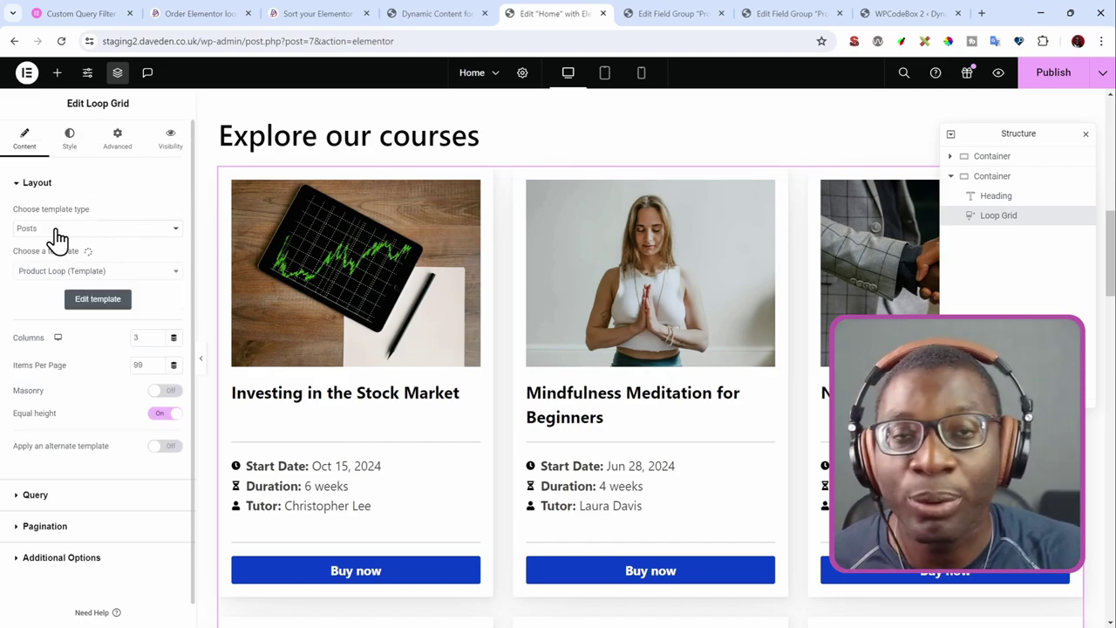
left_click(45, 183)
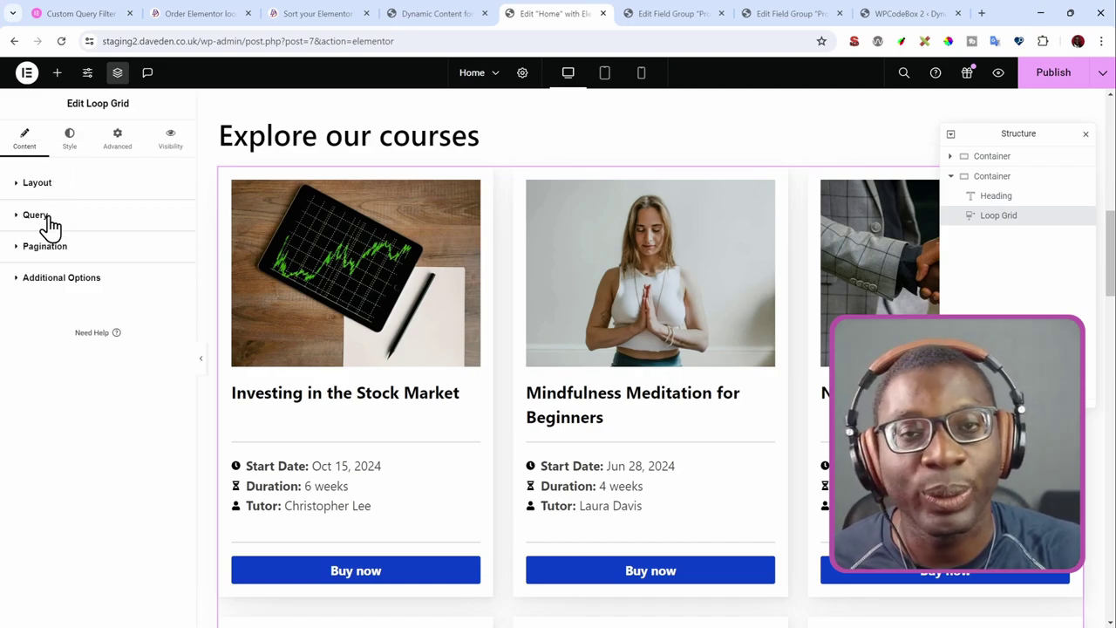
- Recheck the Loop Grid's query settings, and open the product Voice Acting for Beginners for editing from the WordPress product list
left_click(35, 214)
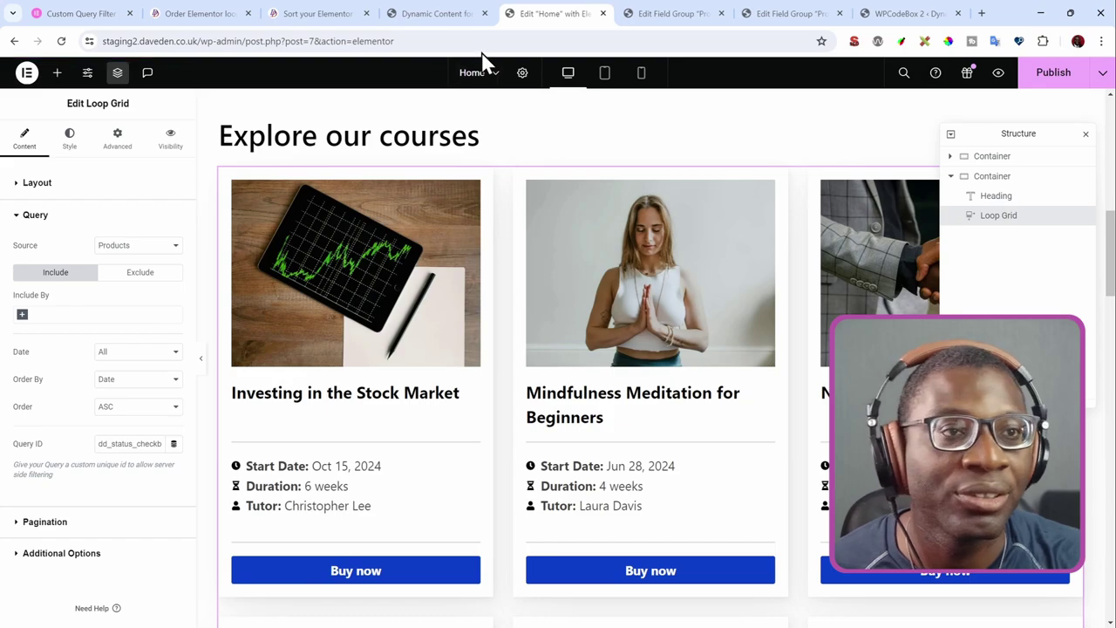
left_click(672, 13)
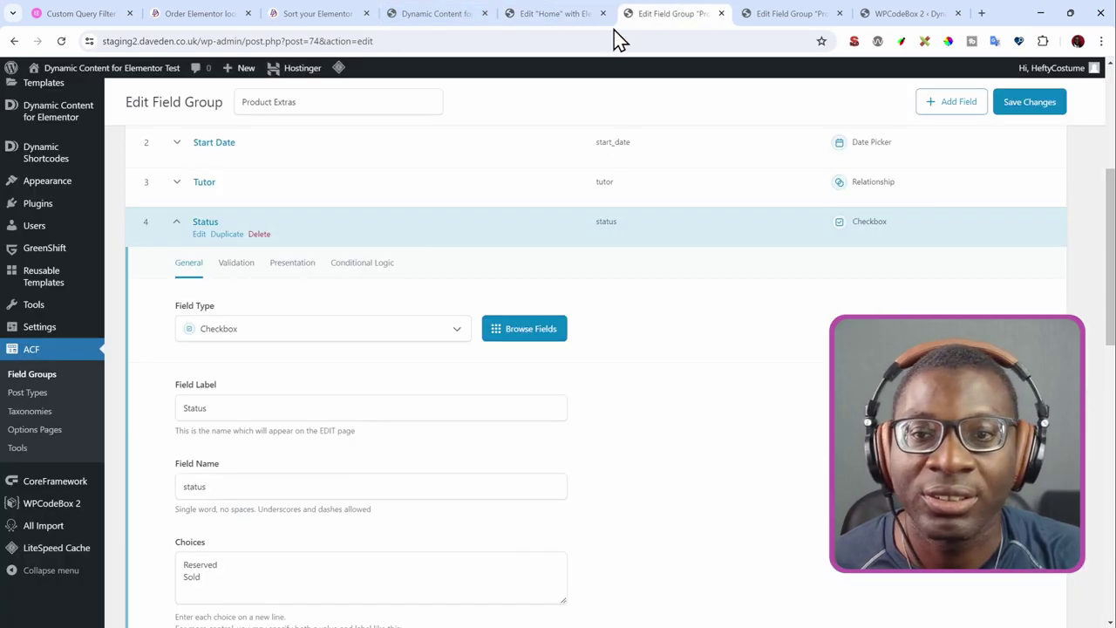
scroll(114, 244, "up", 5)
scroll(114, 248, "down", 1)
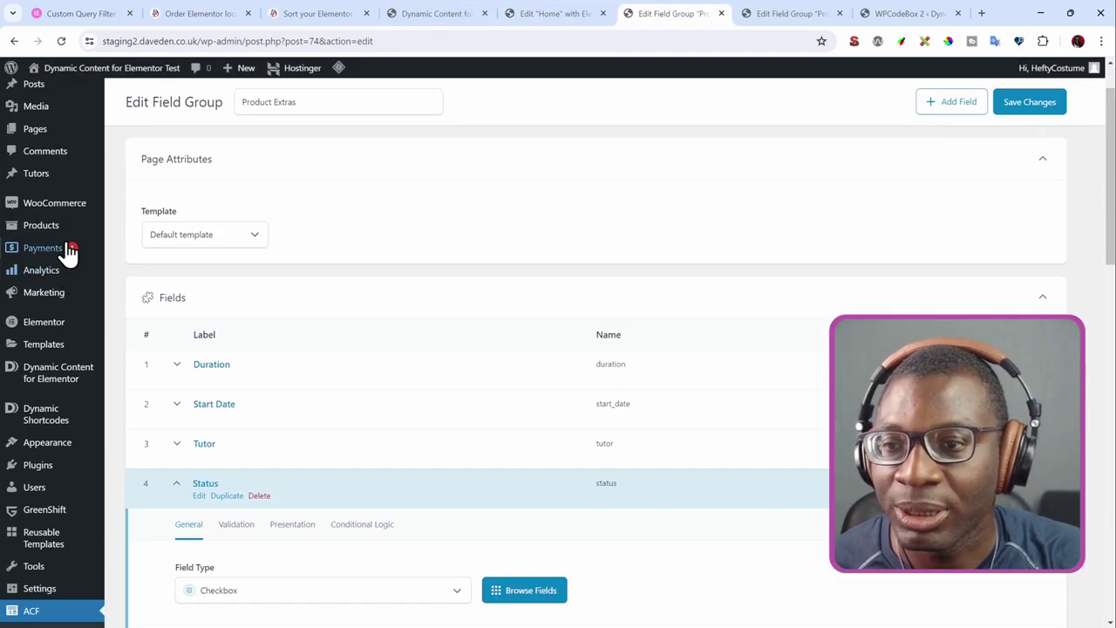
mouse_move(67, 239)
left_click(150, 228)
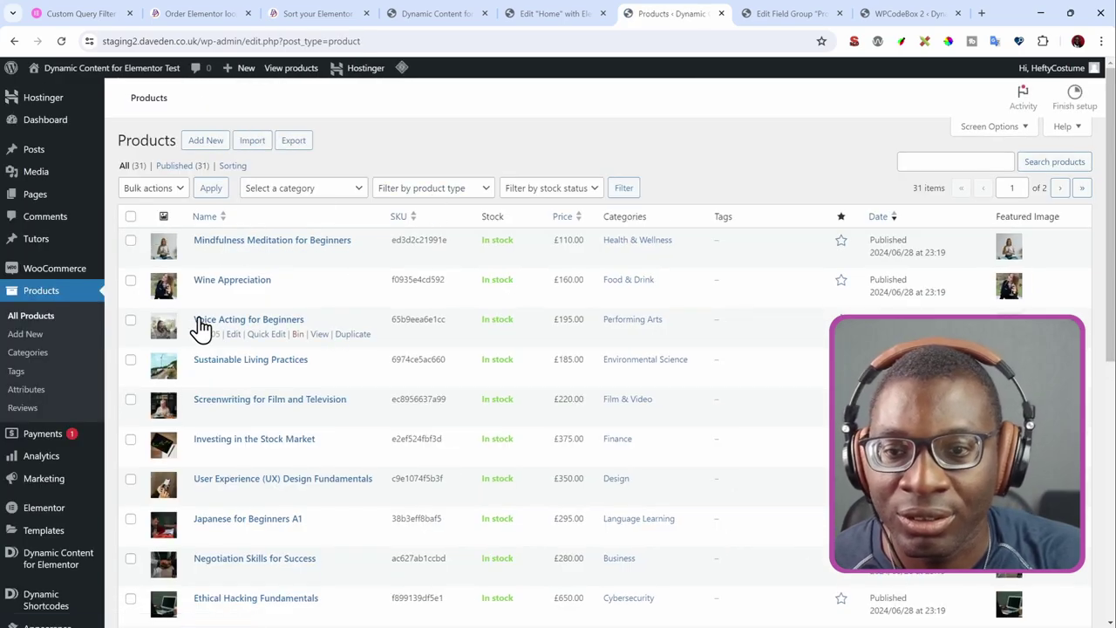
left_click(258, 321)
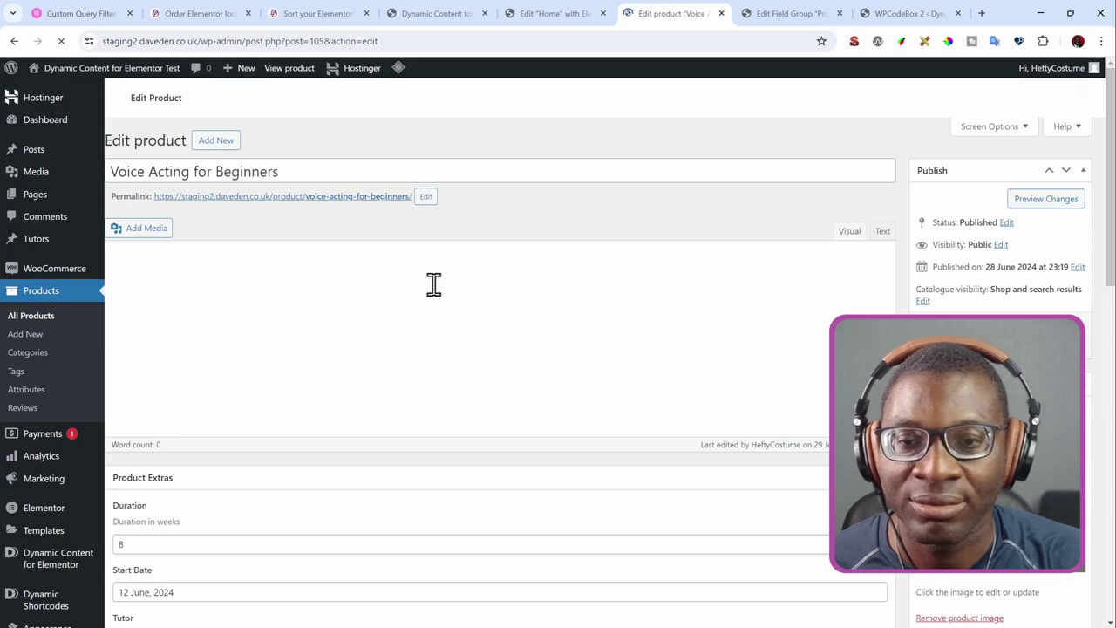
- Mark the Voice Acting for Beginners product's Status as Sold and update the product
scroll(434, 284, "down", 5)
scroll(213, 403, "down", 3)
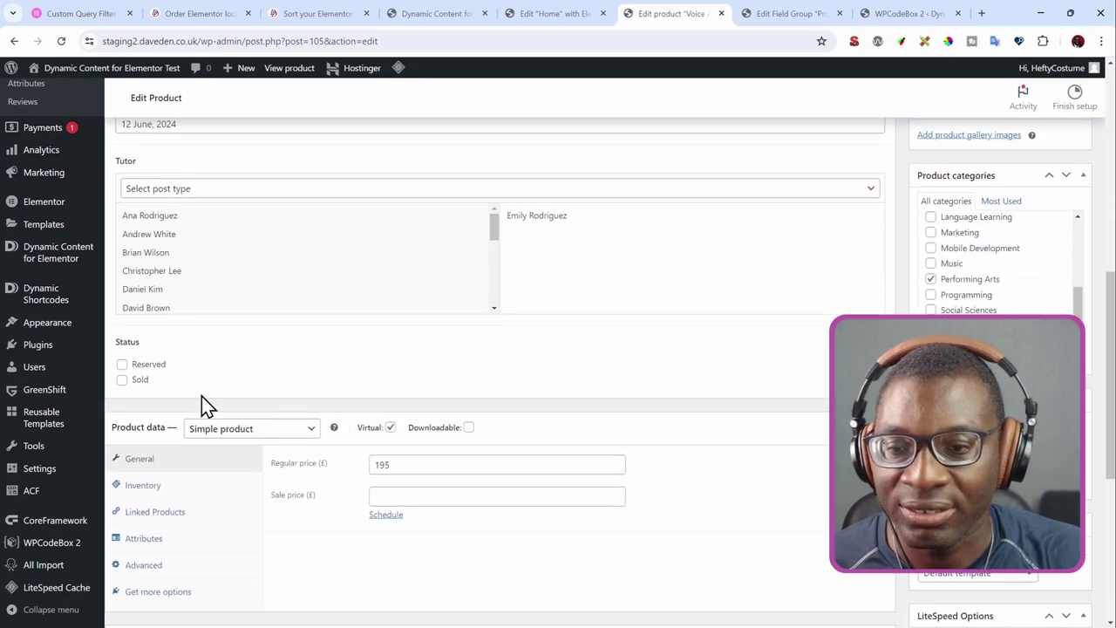
left_click(123, 354)
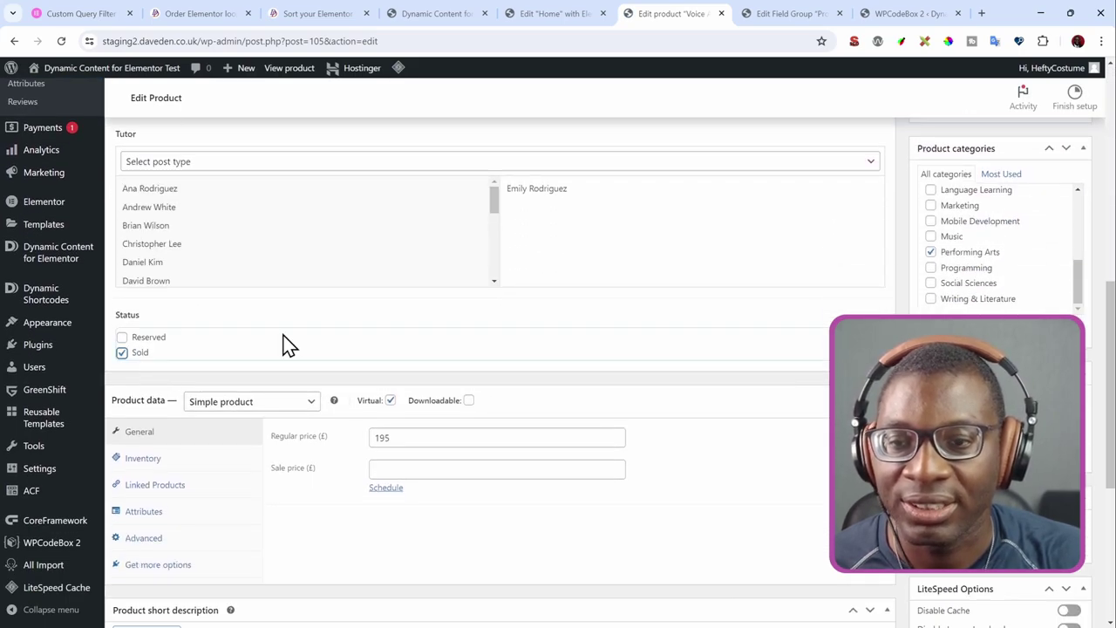
scroll(748, 304, "up", 10)
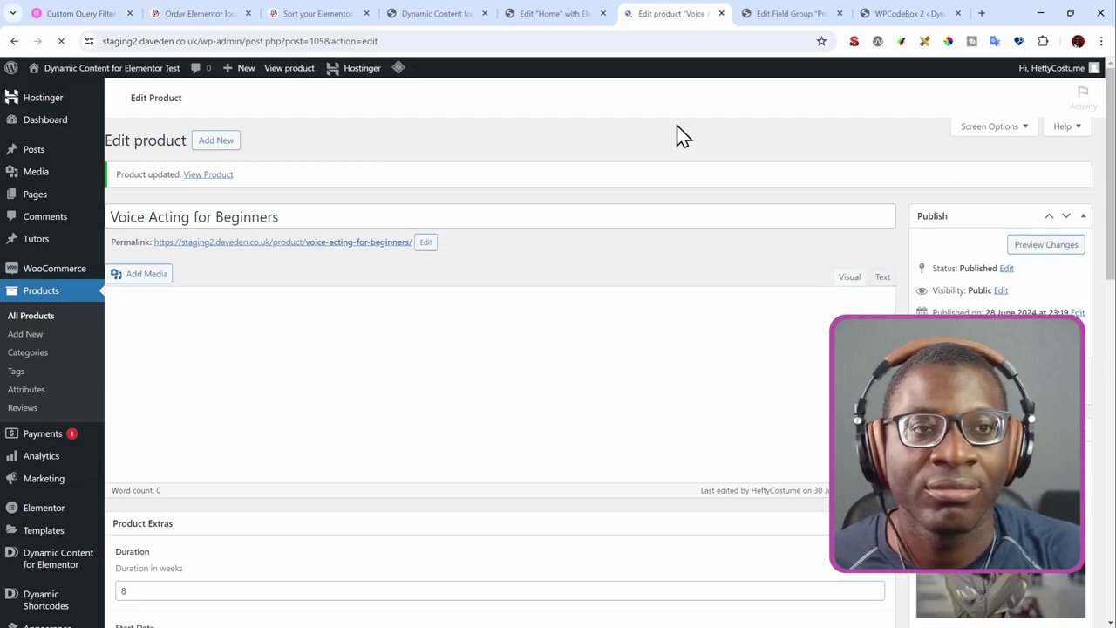
- Reload the live home page and check the position and button of Voice Acting for Beginners in the course grid
left_click(424, 13)
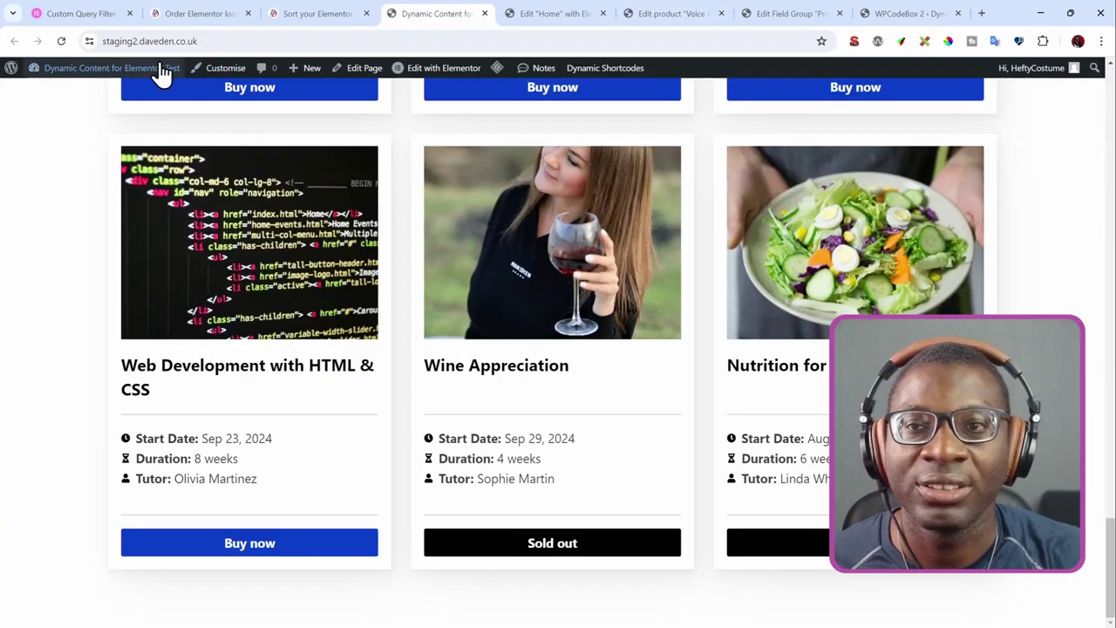
left_click(61, 42)
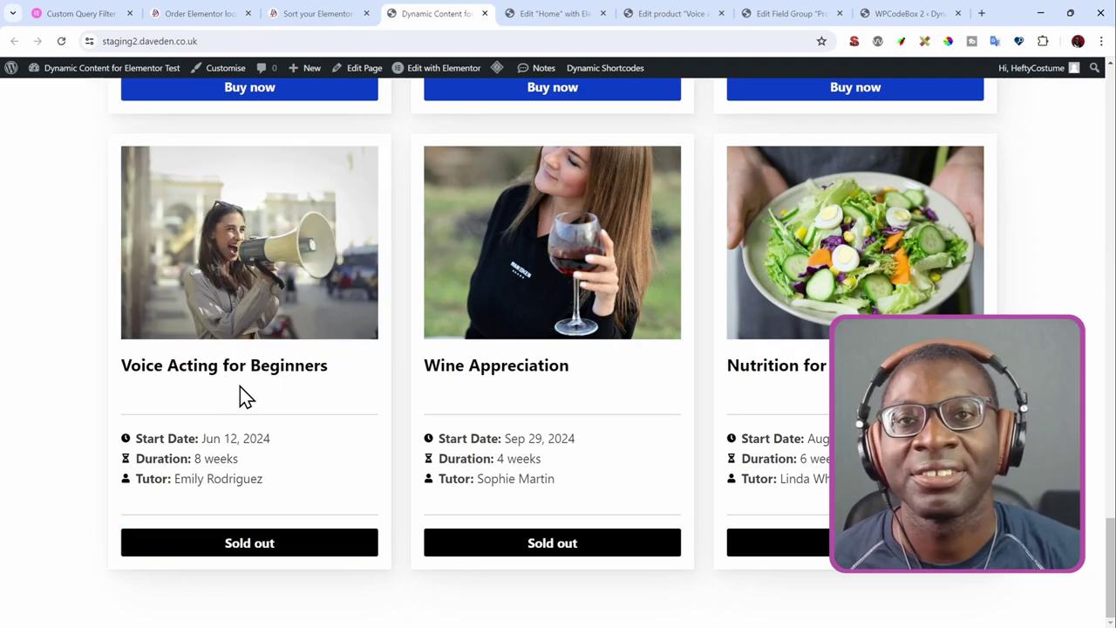
scroll(249, 395, "up", 8)
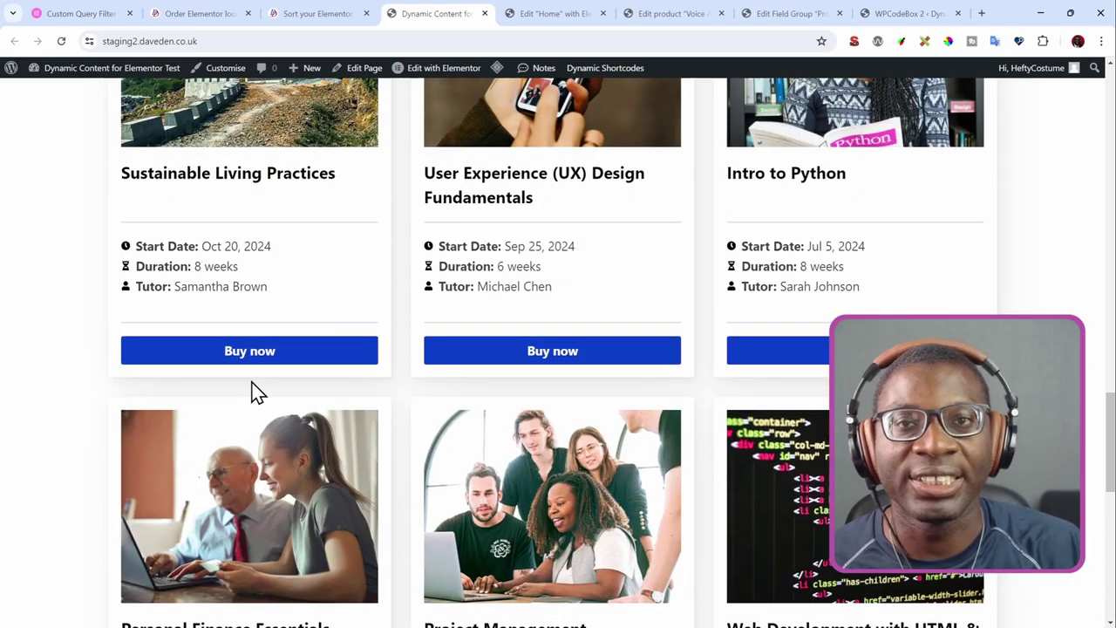
scroll(274, 375, "down", 8)
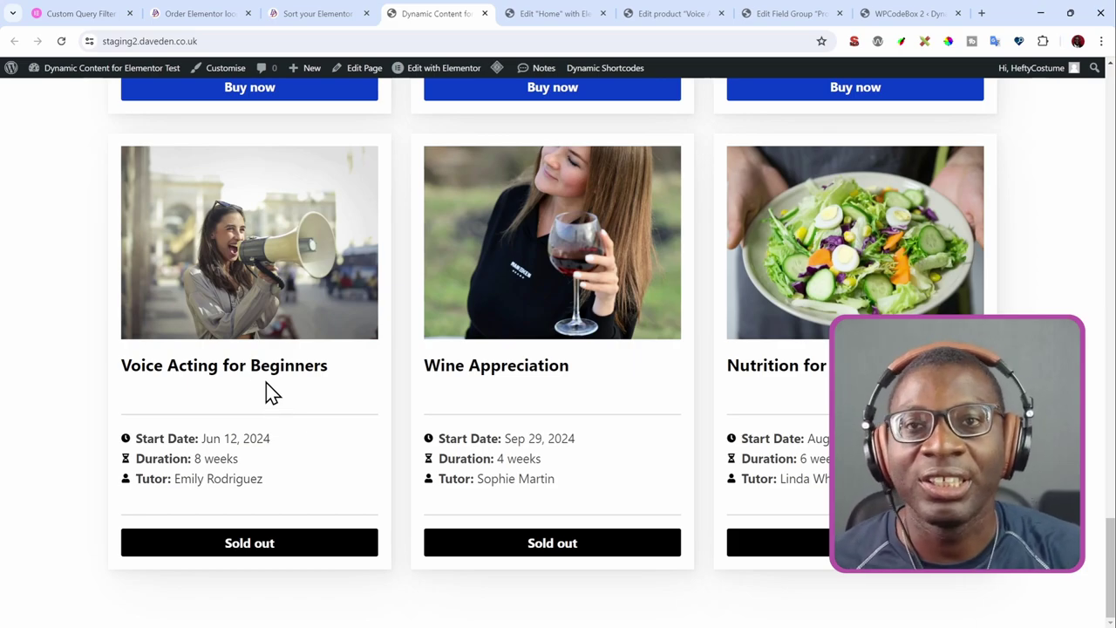
- Review the custom filter usage and the multiple post types example in Elementor's Custom Query Filter documentation
left_click(73, 13)
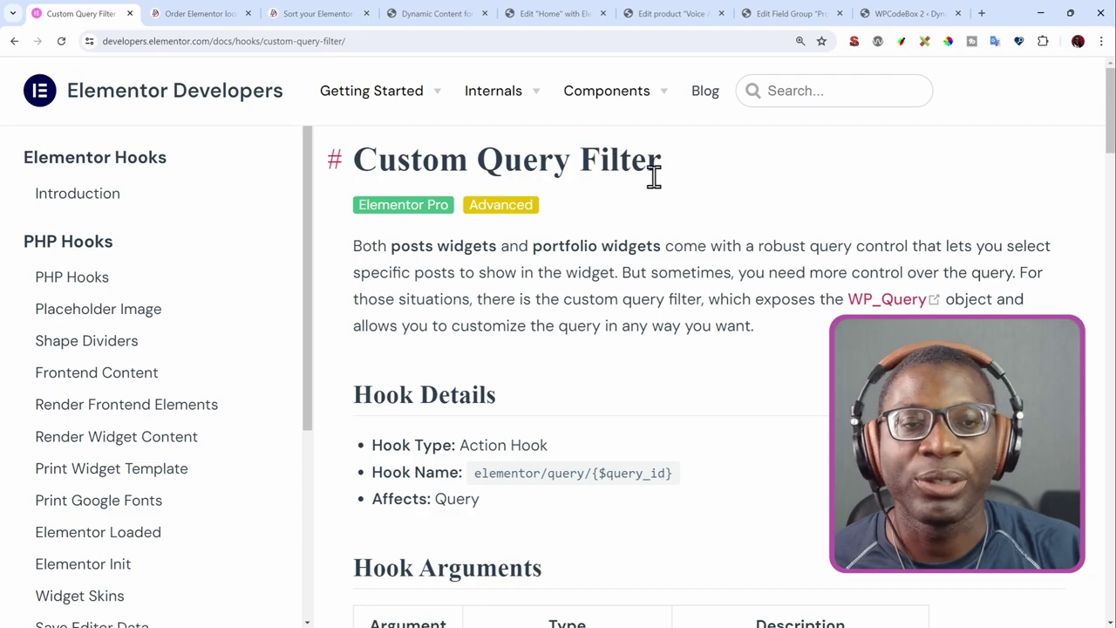
scroll(649, 204, "down", 2)
scroll(649, 204, "down", 10)
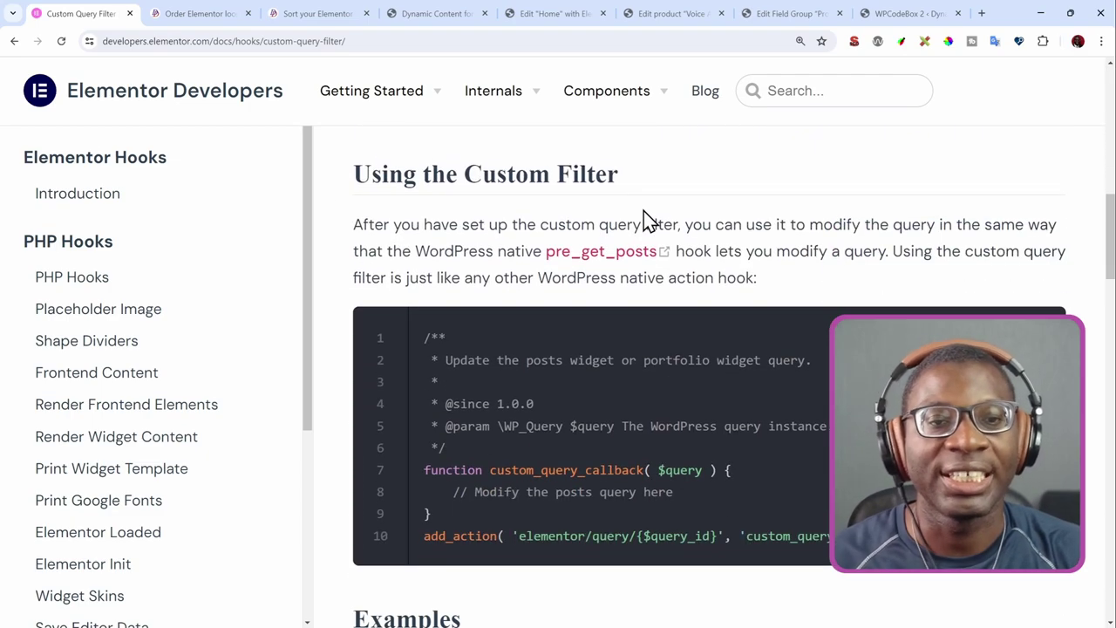
scroll(650, 213, "down", 3)
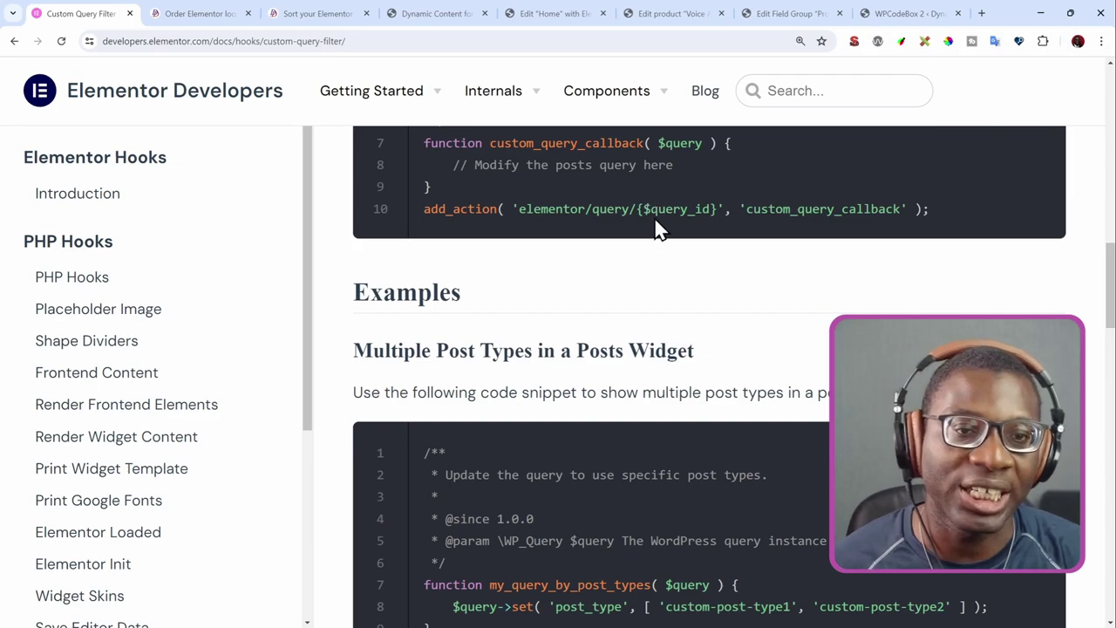
scroll(658, 229, "down", 1)
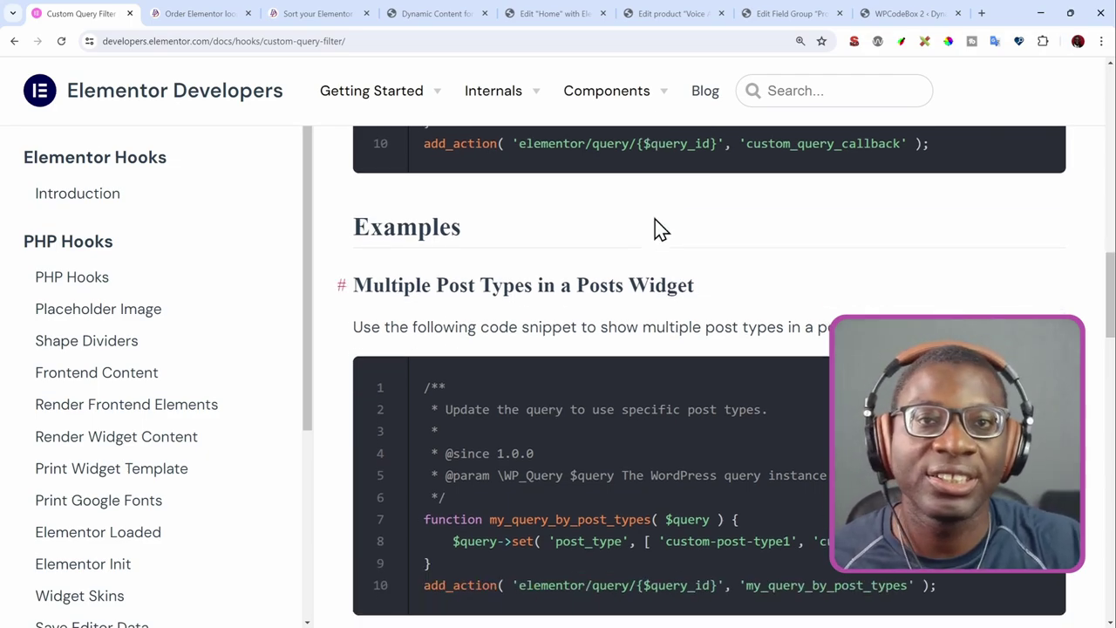